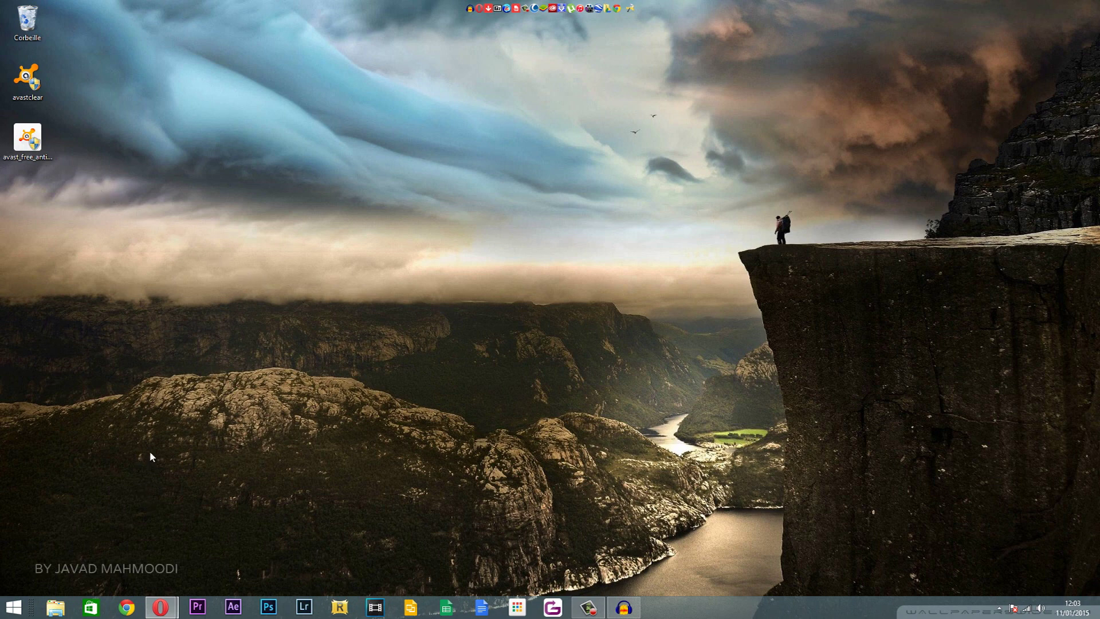
Switch to Opera and try to download Avast! Antivirus 2015 from PC Astuces download server n°1
mouse_move(161, 607)
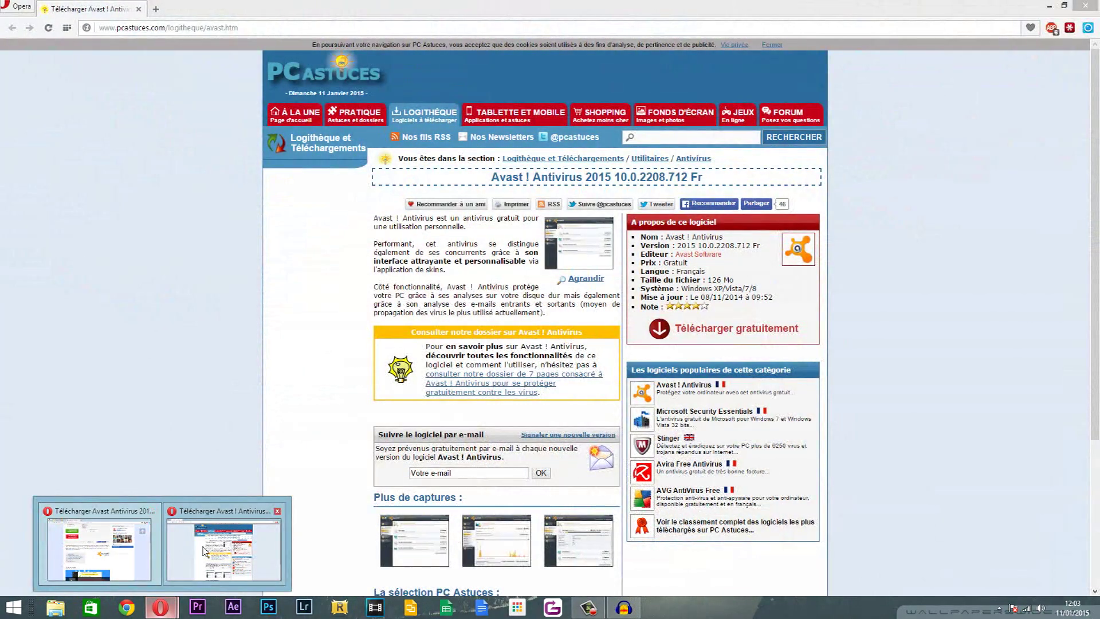
left_click(204, 548)
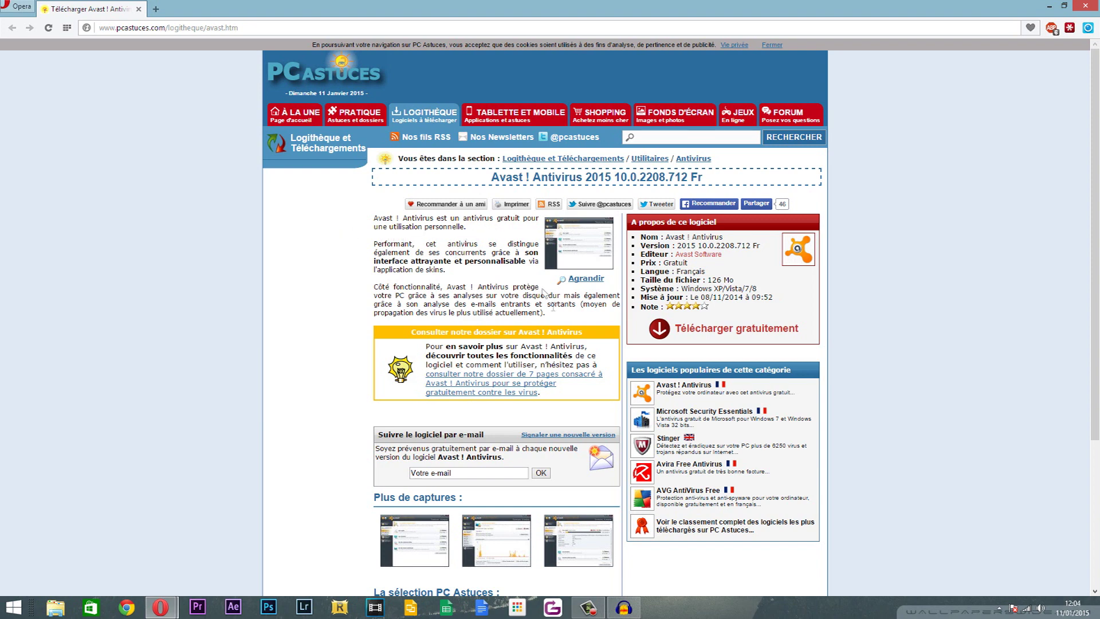
left_click(755, 334)
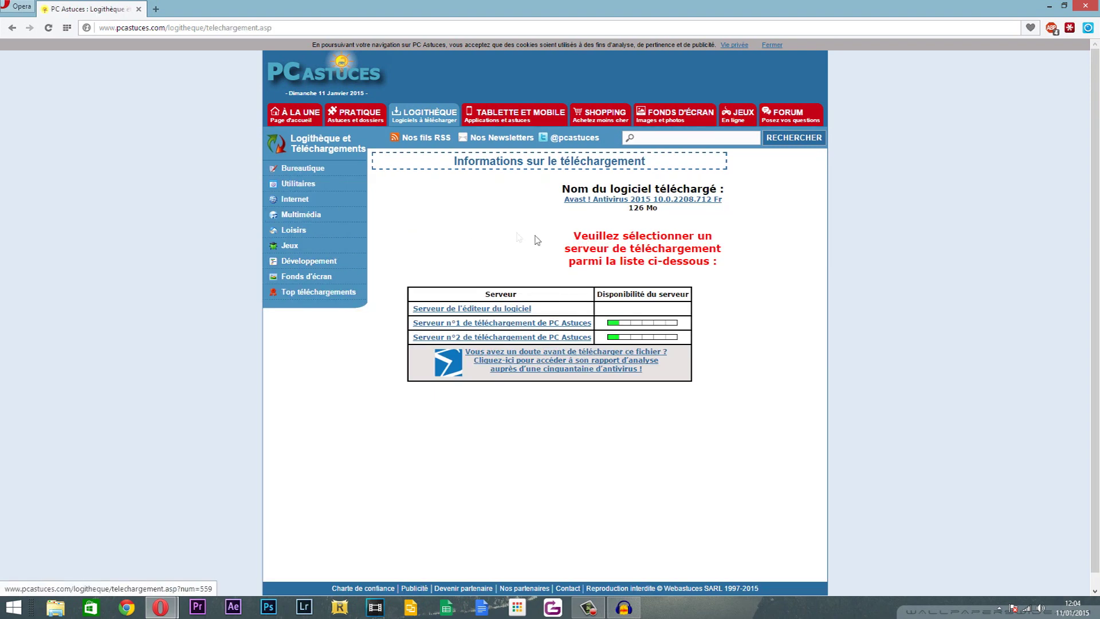
left_click(518, 326)
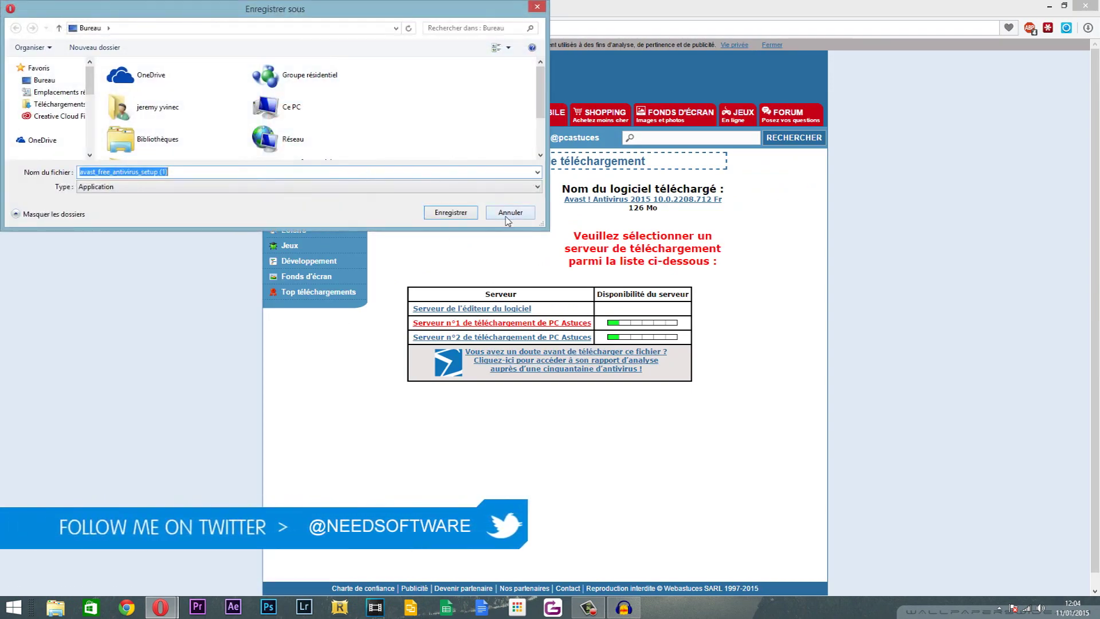
left_click(510, 213)
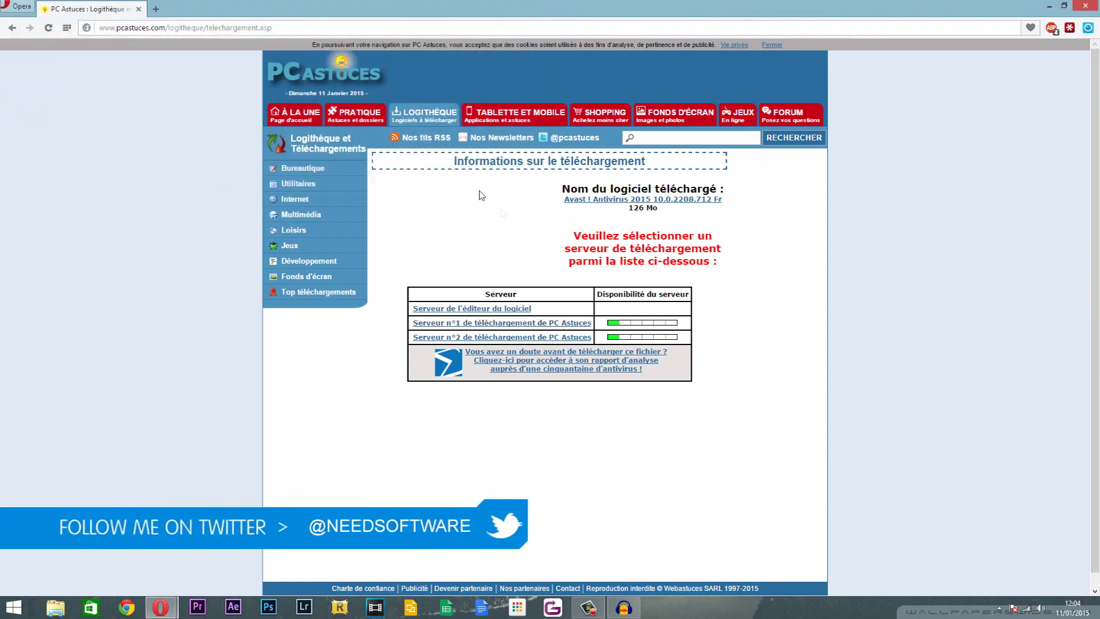
left_click(1050, 6)
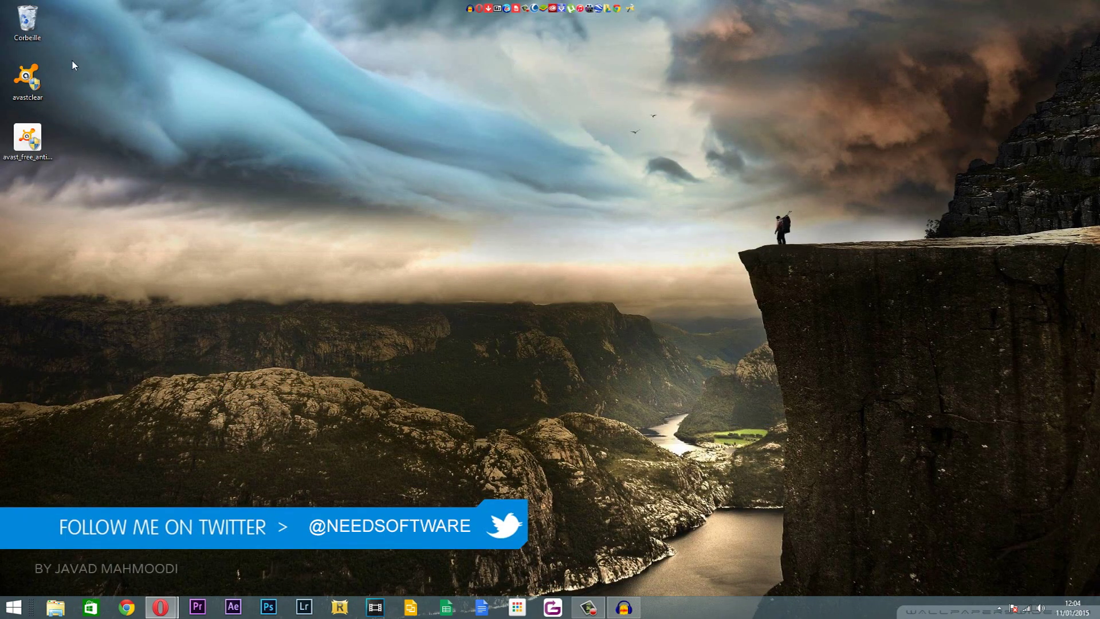
Launch the avast_free_antivirus_setup installer from the desktop and choose the custom installation (Installation personnalisée)
left_click(37, 146)
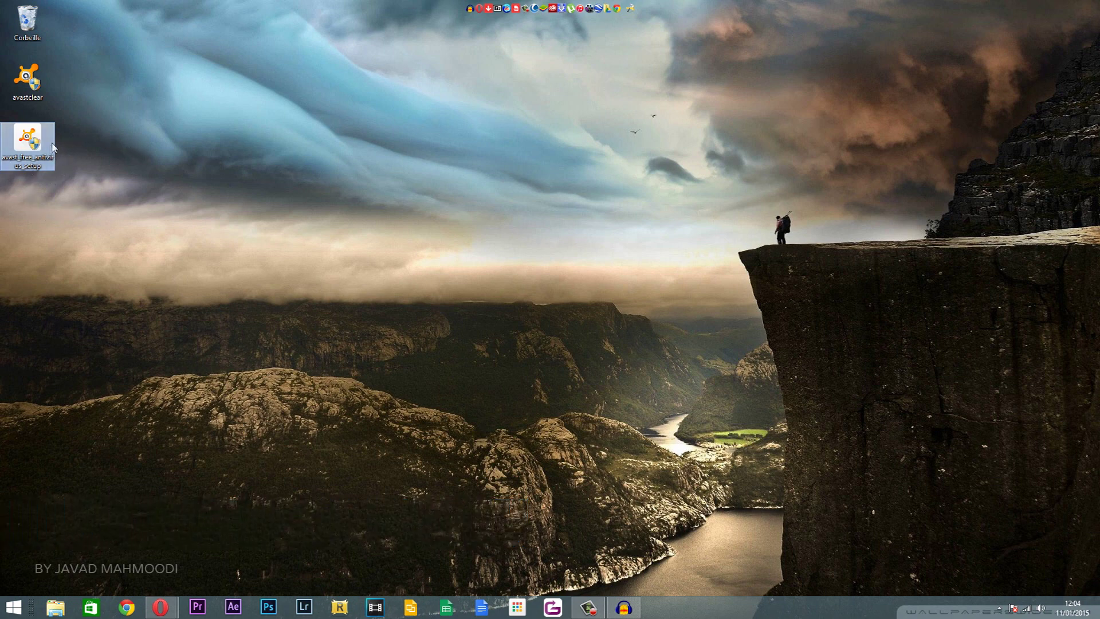
double_click(37, 159)
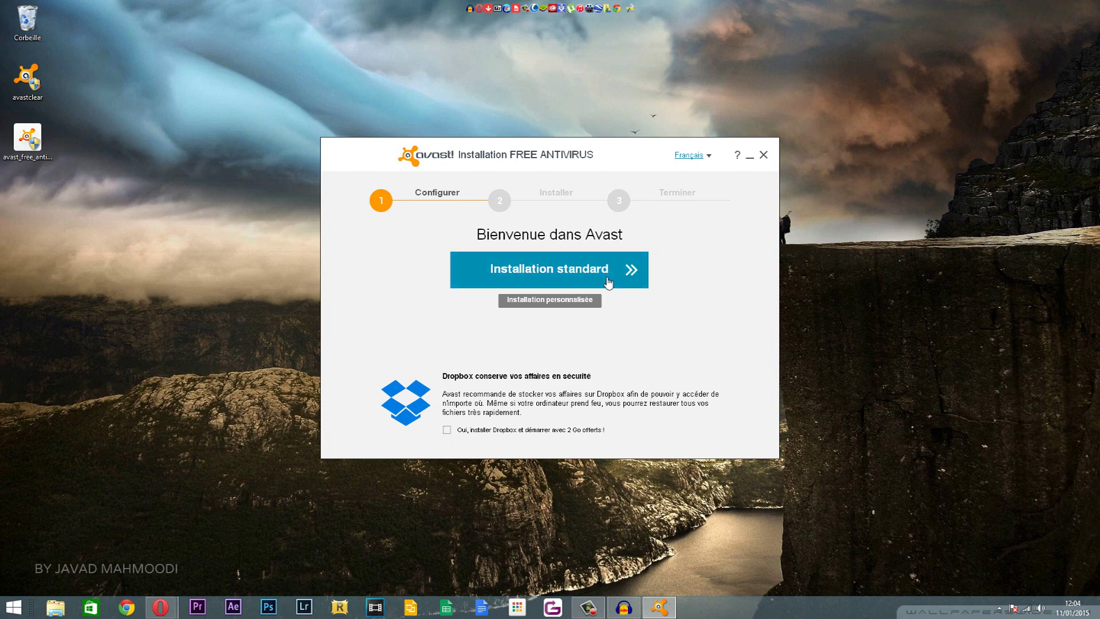
left_click(561, 305)
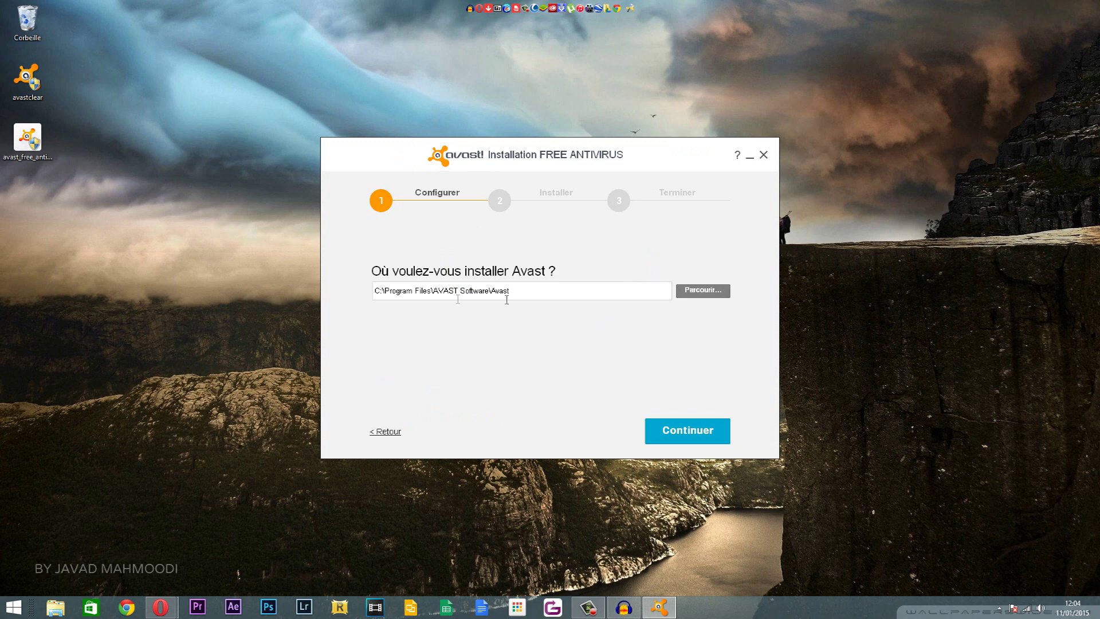
Browse for the installation location and open the Programme folder on Disque local (E:)
left_click(692, 291)
scroll(313, 366, "down", 2)
left_click(314, 376)
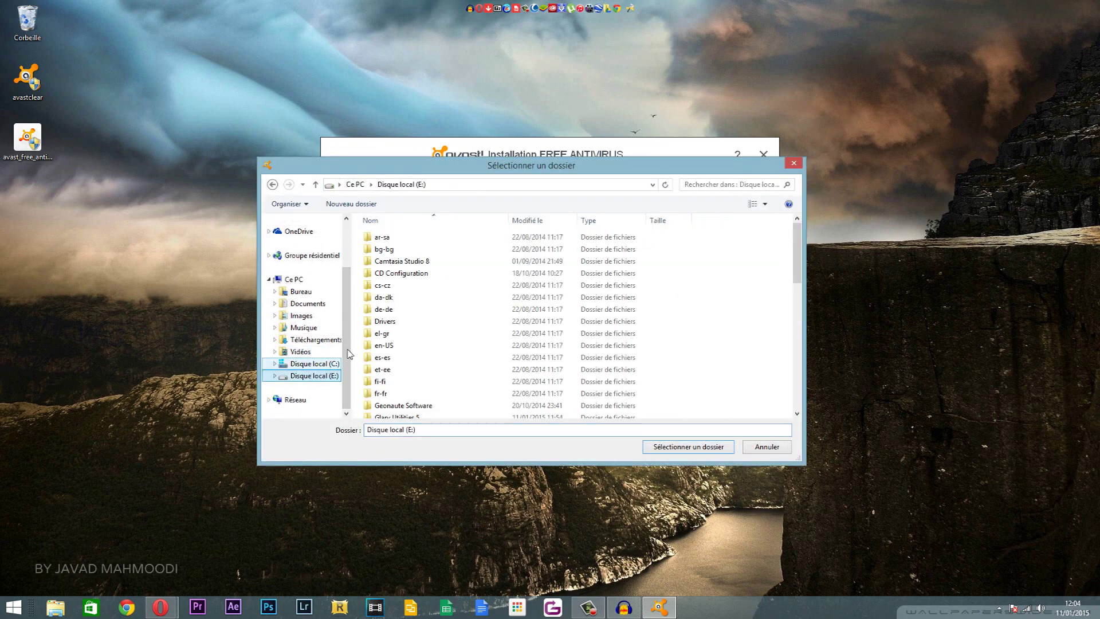
left_click(395, 254)
scroll(410, 269, "down", 5)
scroll(411, 269, "down", 4)
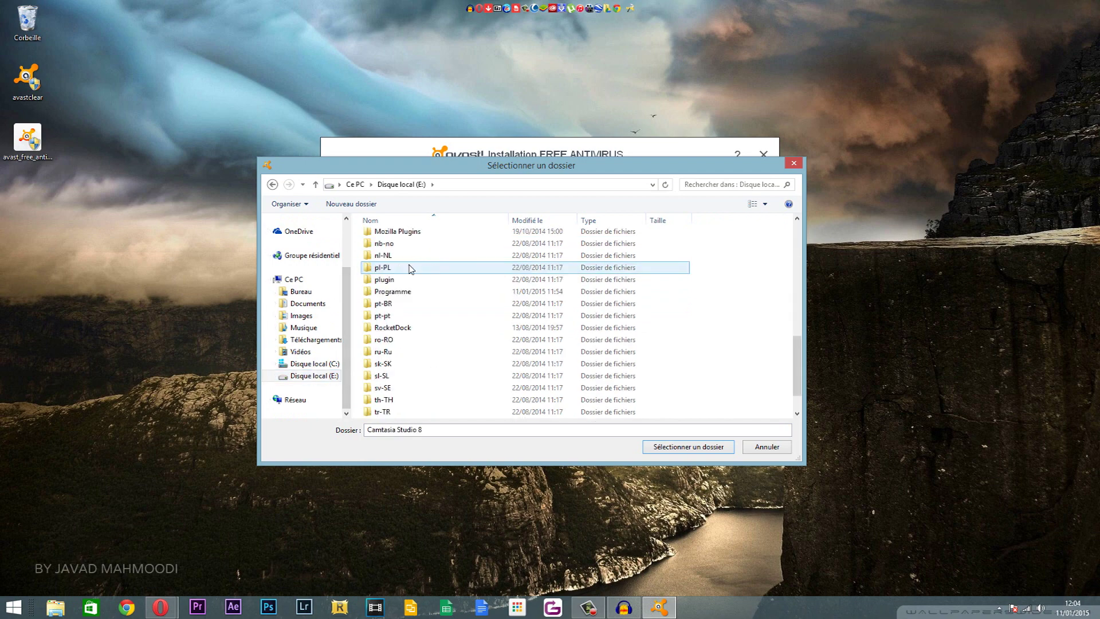
double_click(401, 291)
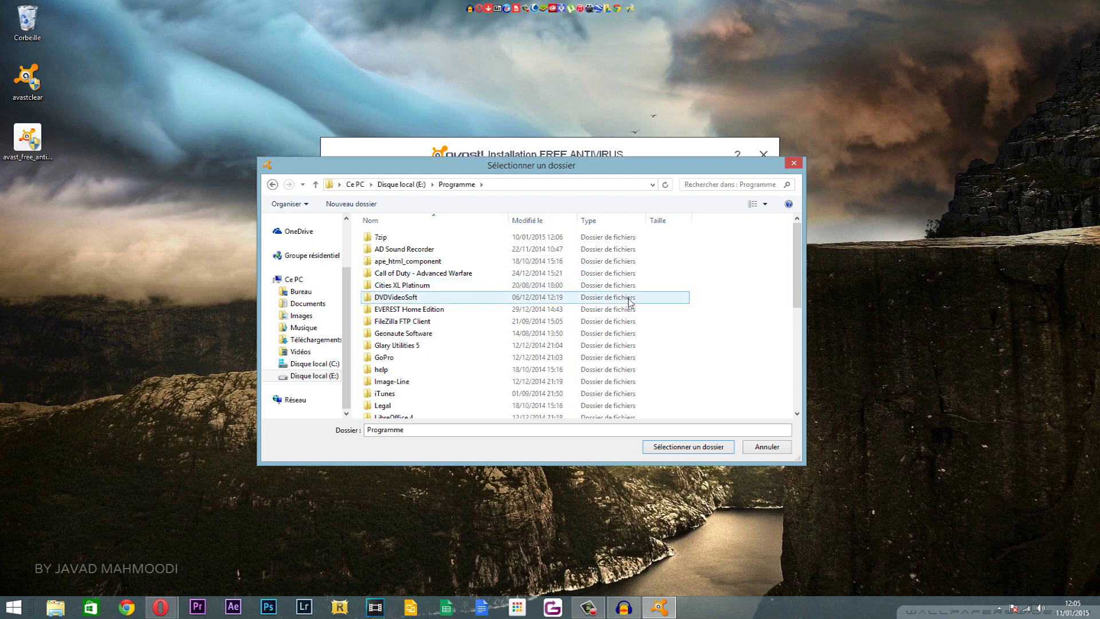
scroll(630, 297, "down", 2)
scroll(450, 303, "up", 2)
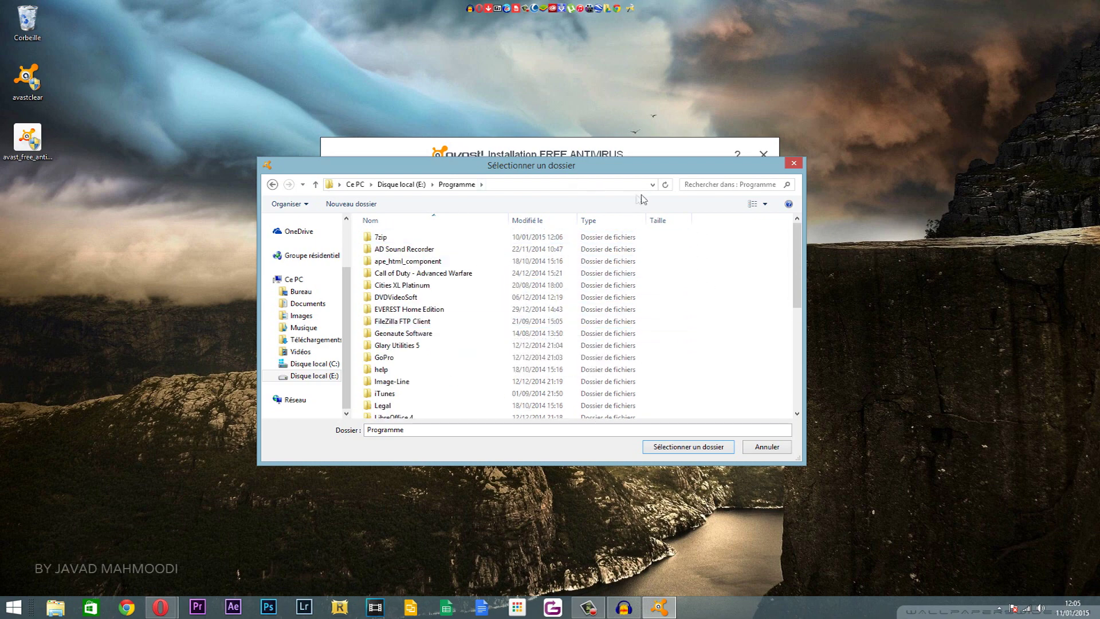
Create a new folder named Avast inside Programme and confirm it as the installation directory
left_click(351, 203)
type("Avaés")
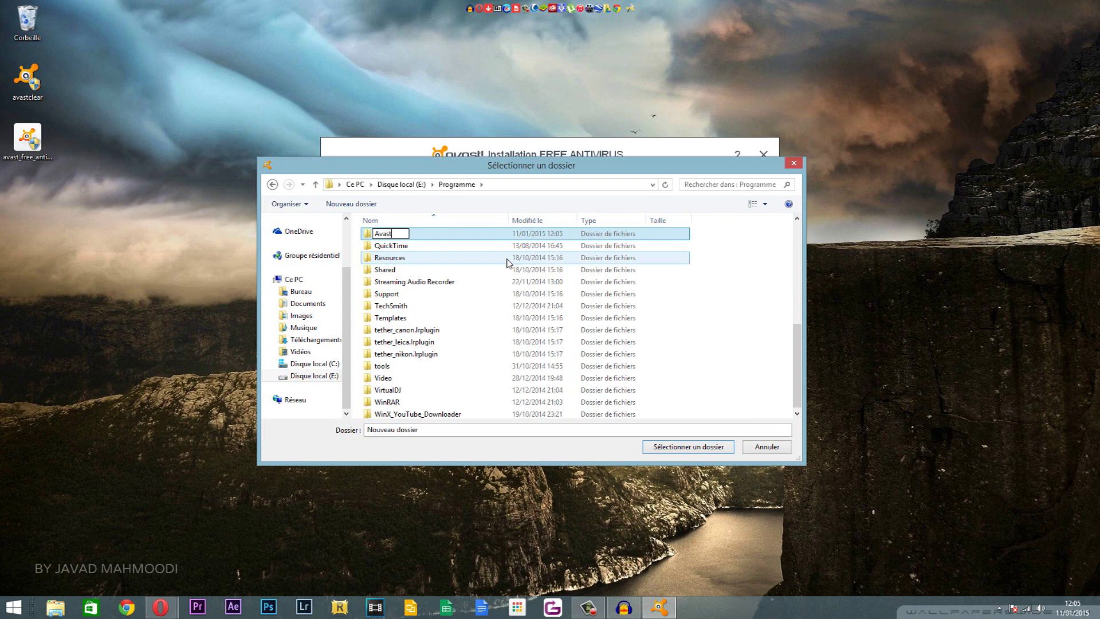
left_click(692, 451)
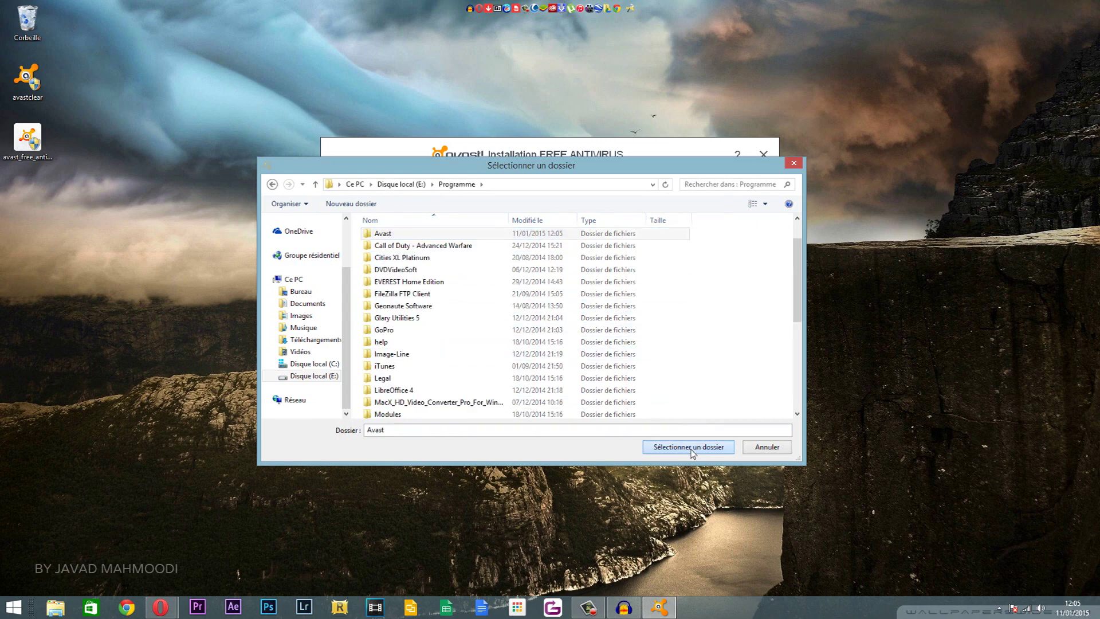
left_click(691, 448)
left_click(692, 434)
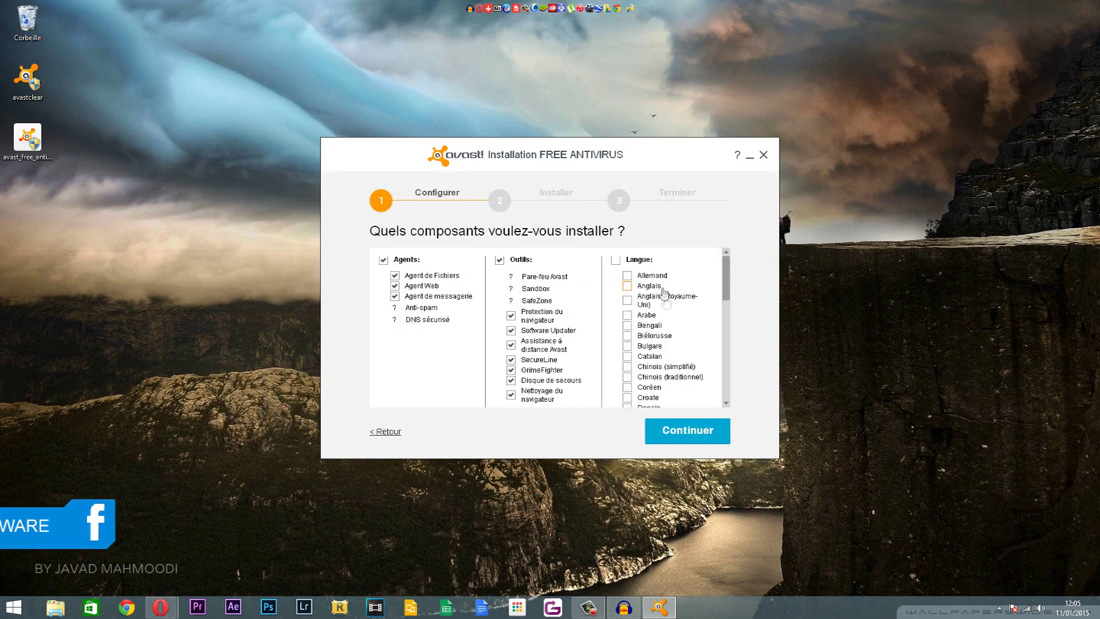
Review the agents, tools and languages offered for installation and accept the default component selection
left_click_drag(721, 287, 712, 257)
scroll(539, 351, "down", 1)
scroll(539, 350, "up", 1)
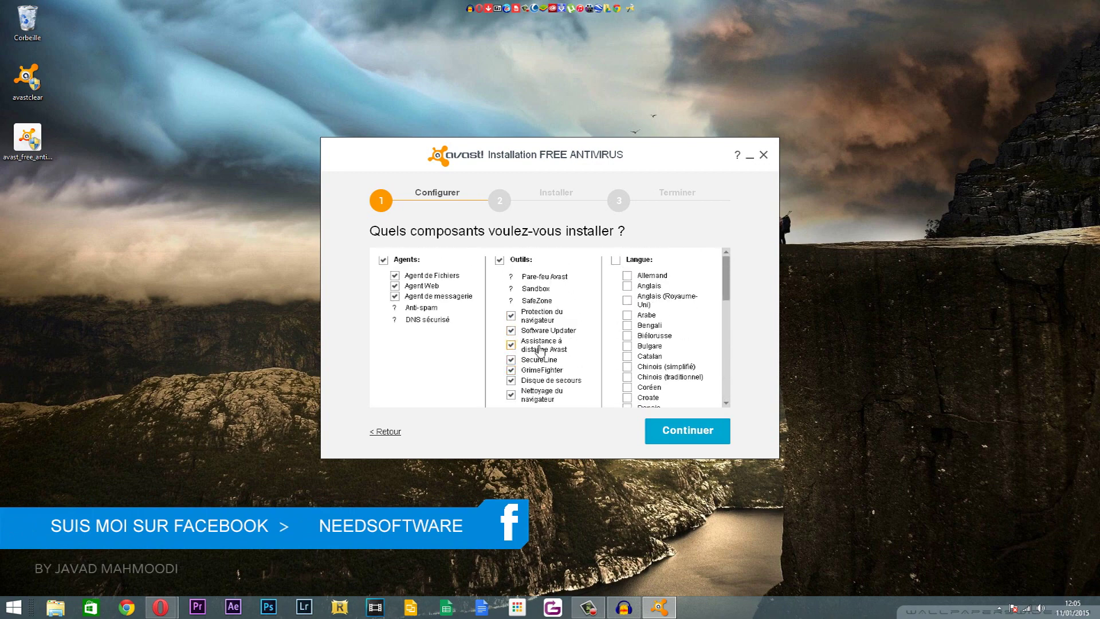
left_click(677, 440)
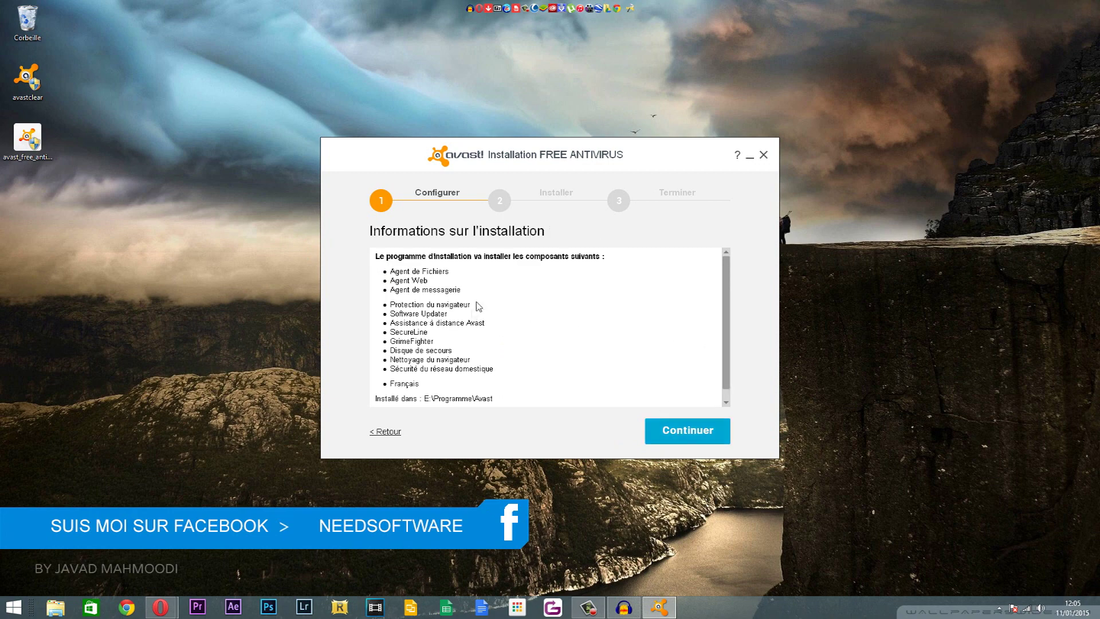
Accept the installation summary to install Avast, and finish the setup without the mobile device protection
left_click(678, 440)
left_click(684, 431)
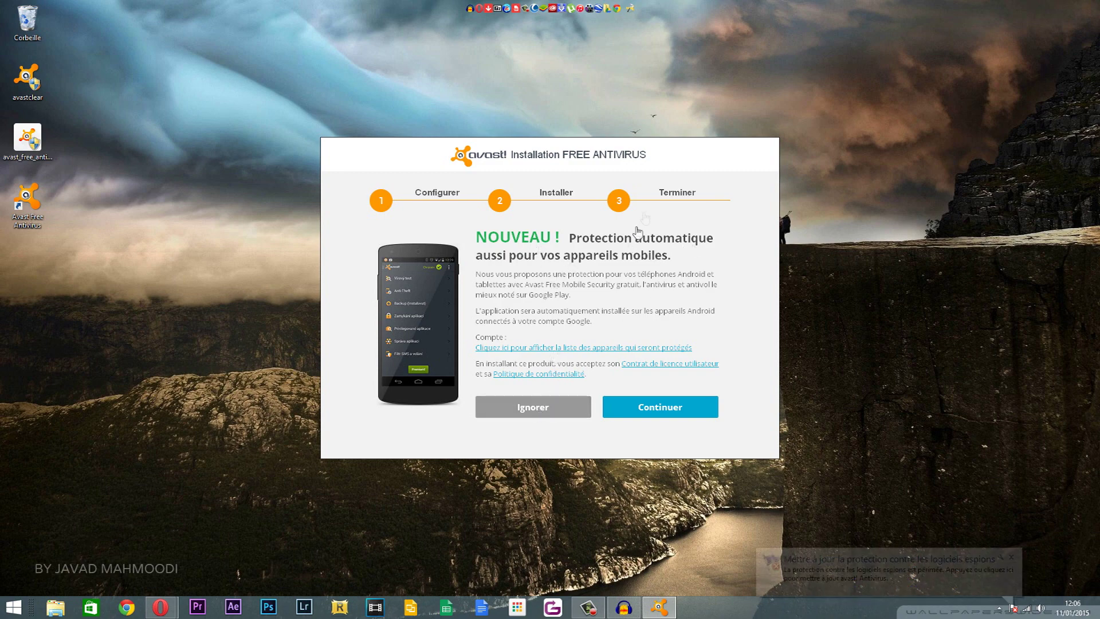
left_click(581, 408)
left_click(552, 293)
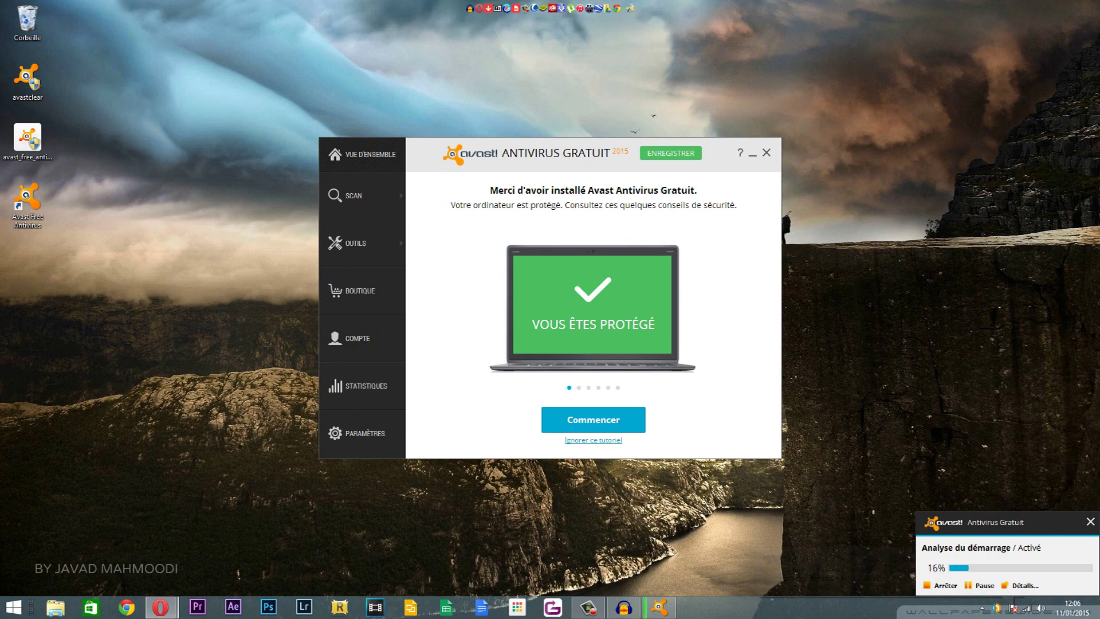
Go through the introductory security tips and end the tutorial without installing the Android application
left_click(606, 430)
left_click(606, 424)
left_click(593, 423)
left_click(596, 424)
left_click(595, 424)
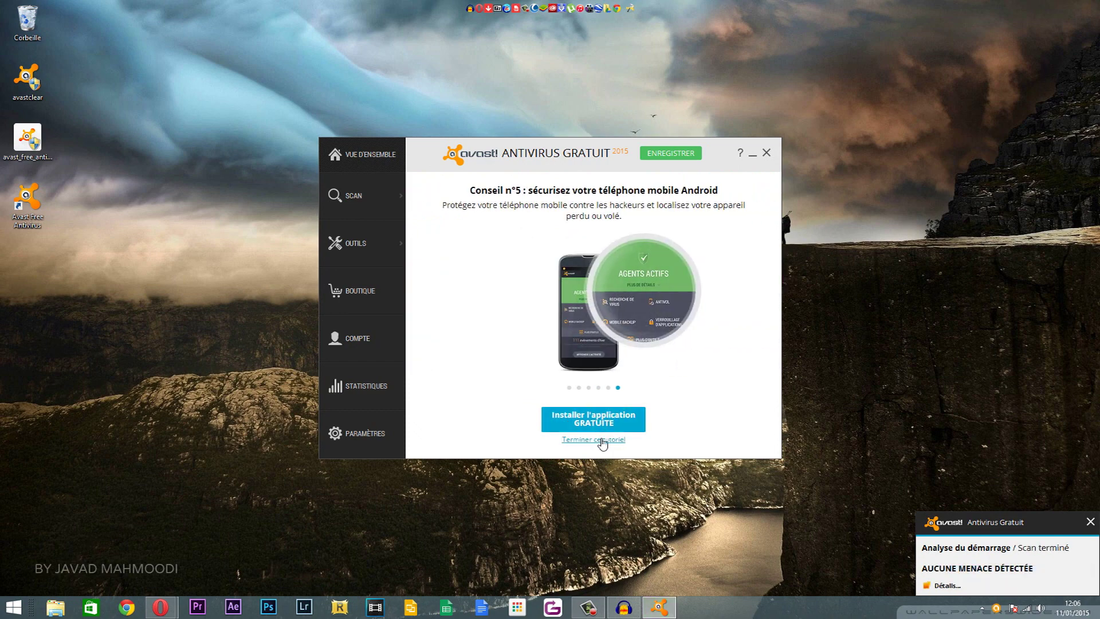
left_click(604, 439)
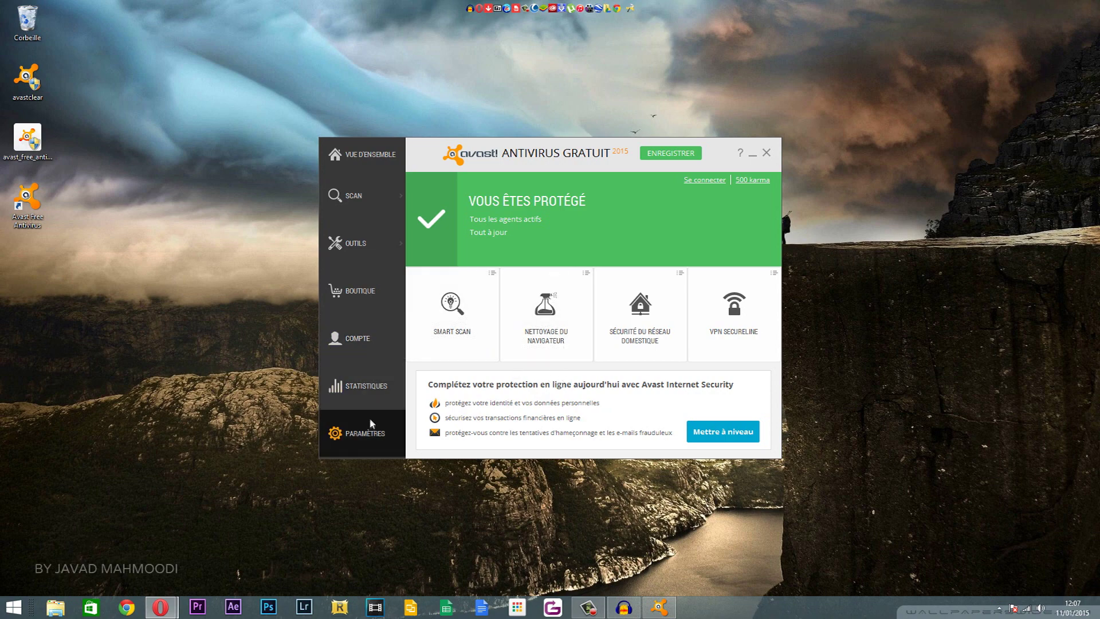
In the update settings, check the virus database options and set the program's updates to Mise à jour automatique
left_click(377, 434)
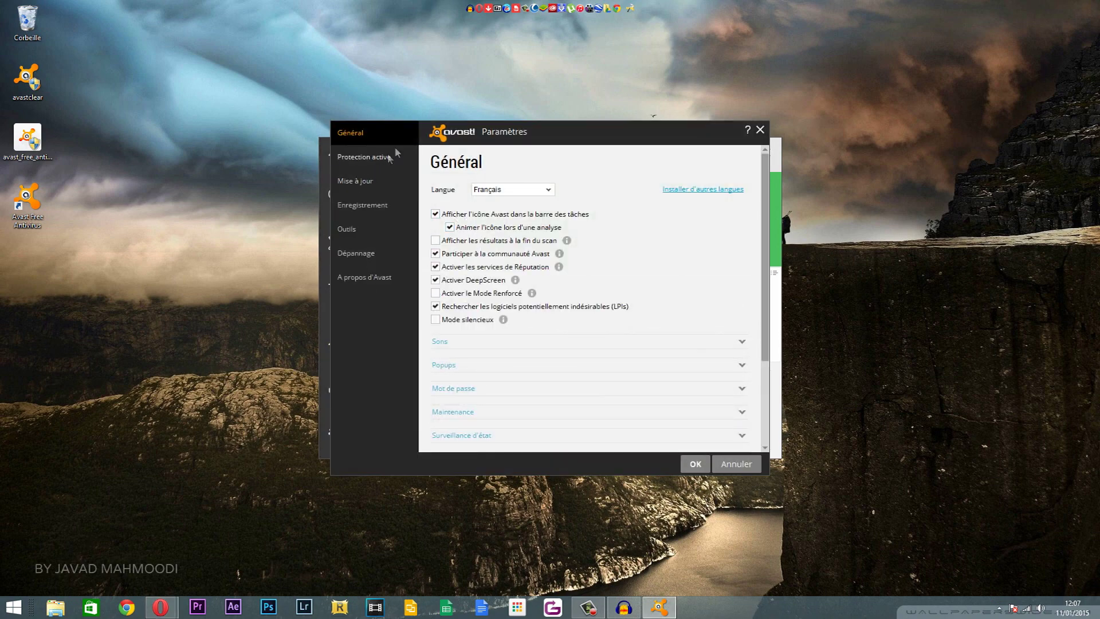
left_click(361, 182)
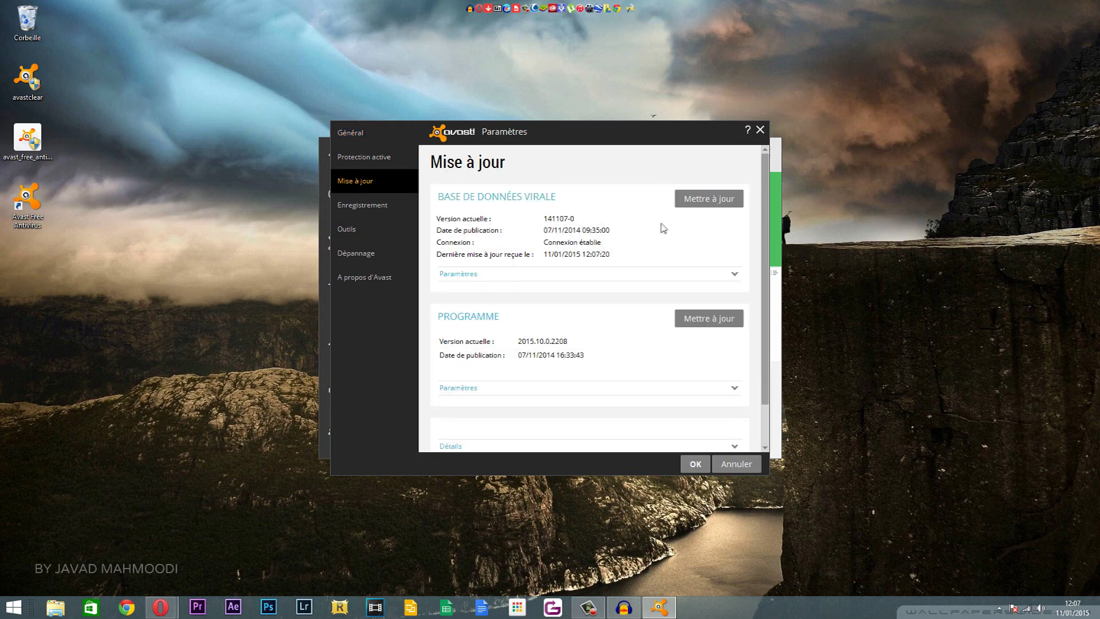
left_click(695, 275)
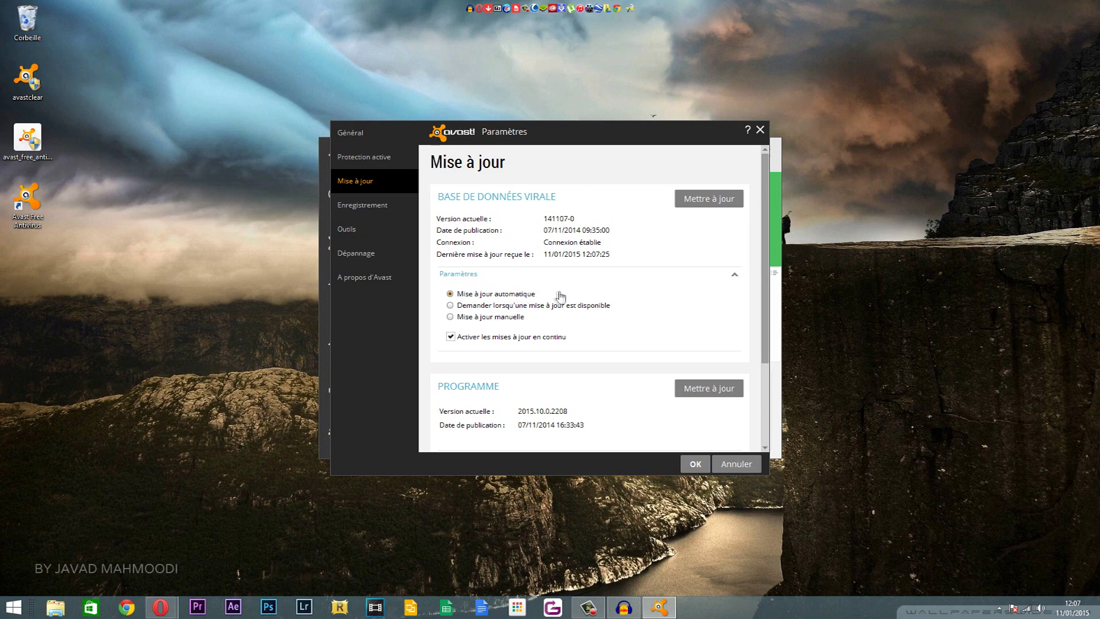
left_click(570, 275)
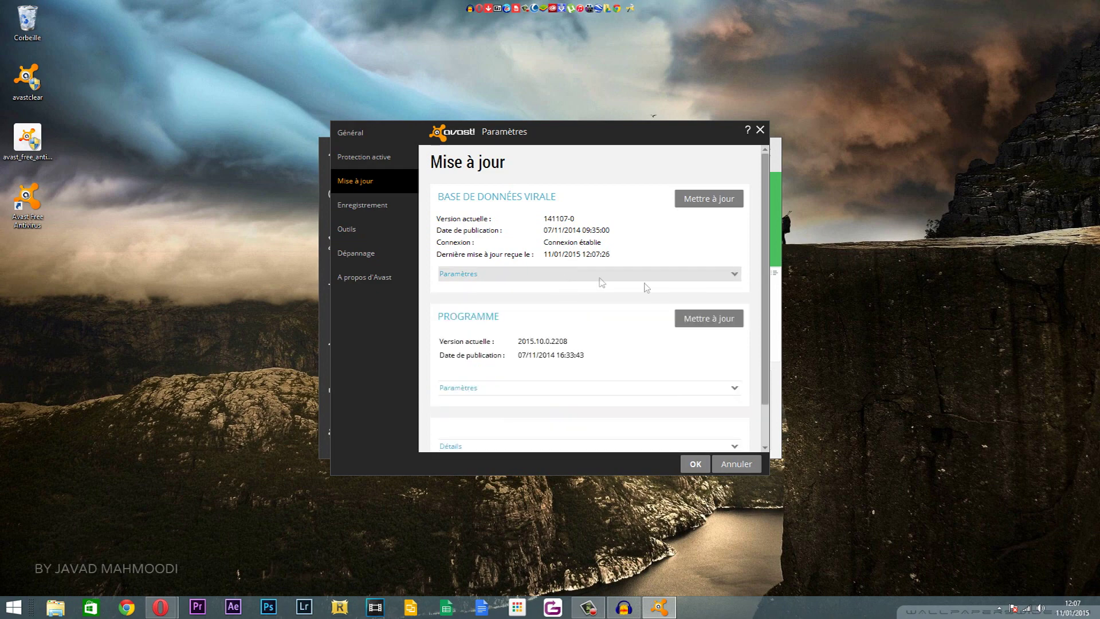
left_click(541, 388)
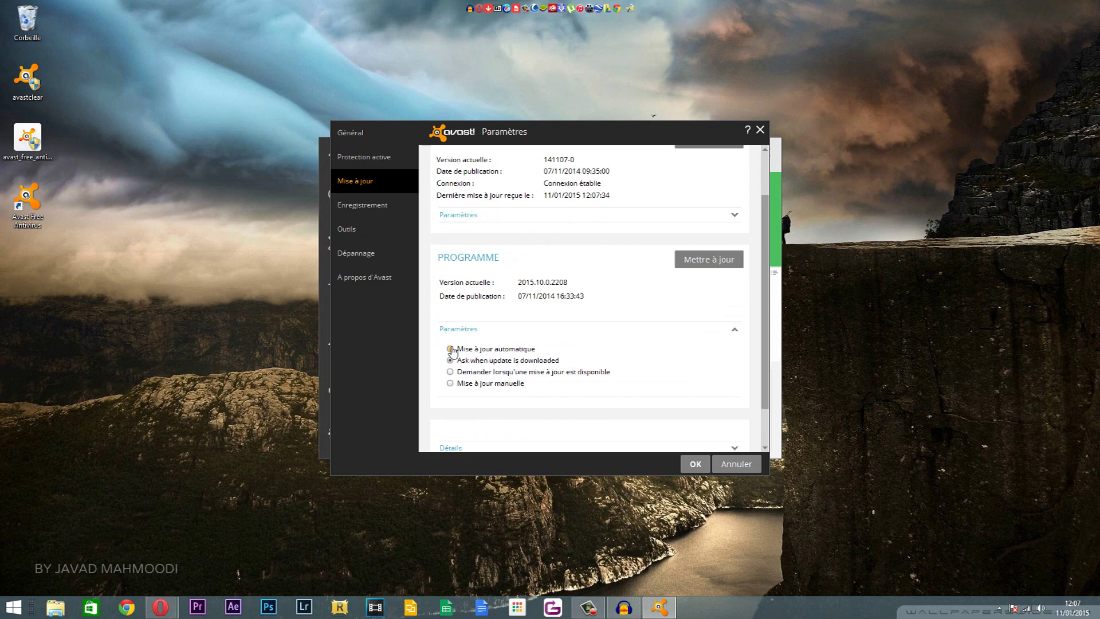
left_click(451, 349)
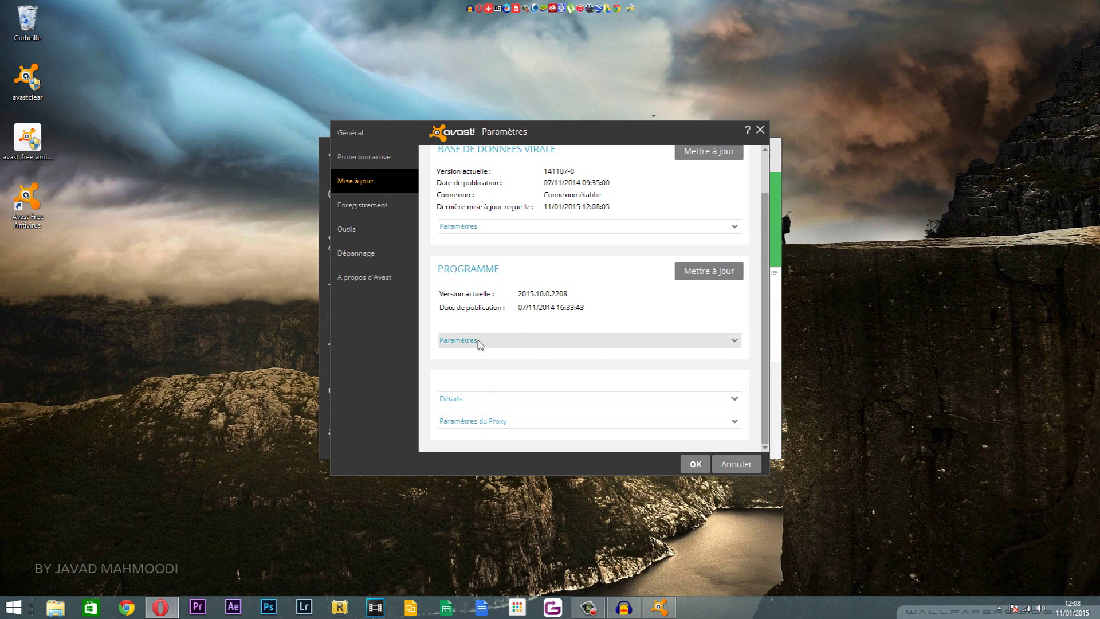
Check the connection and update interval options under the update details and save the settings
left_click(483, 397)
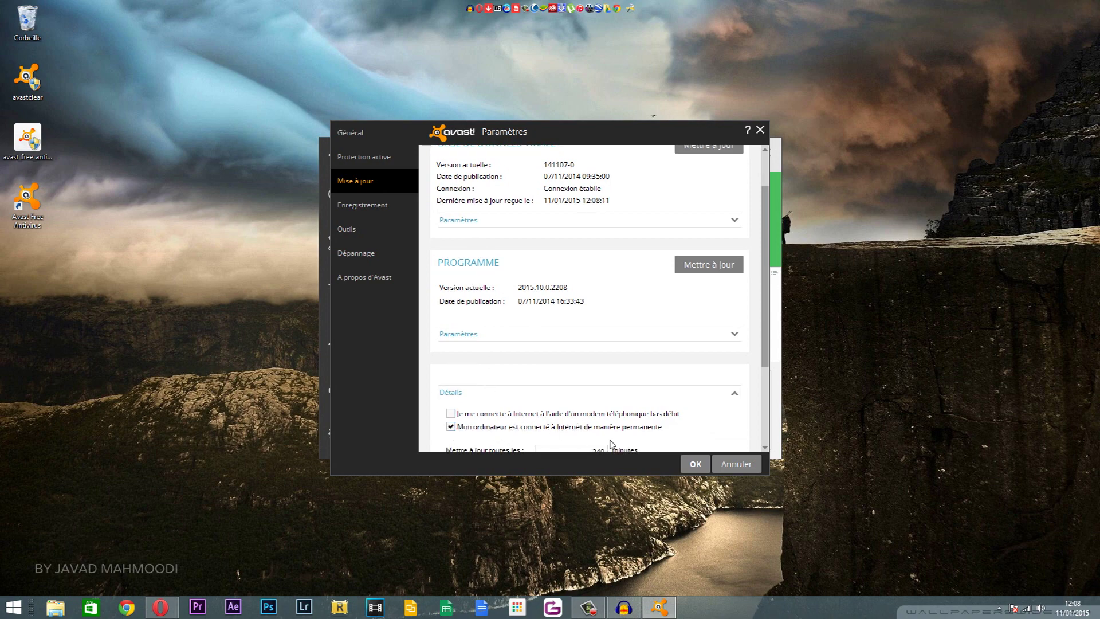
scroll(606, 374, "down", 3)
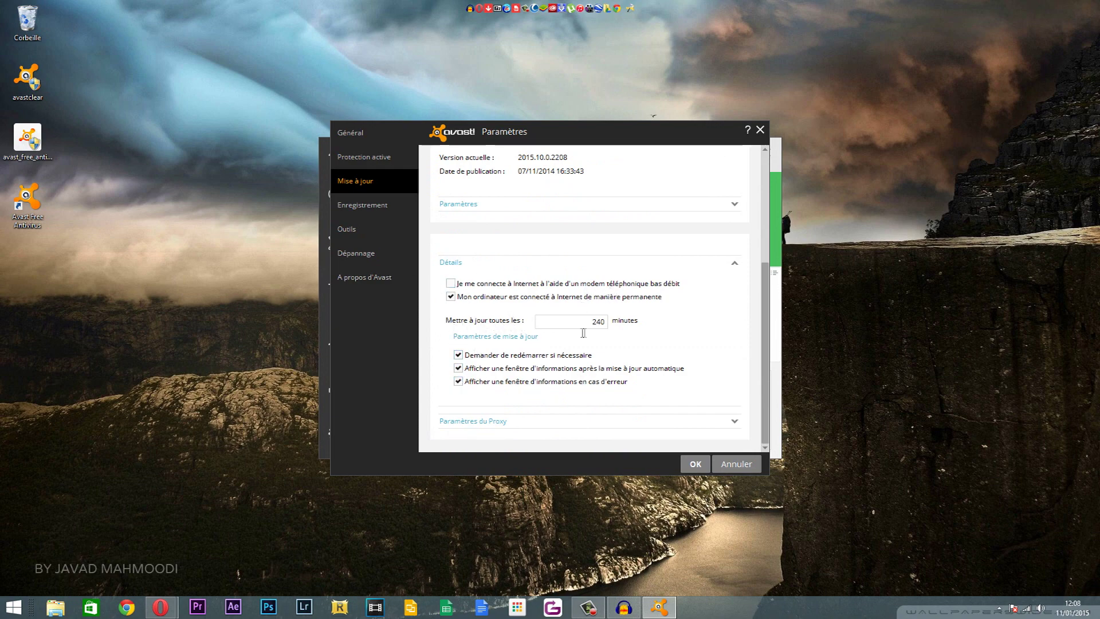
double_click(597, 322)
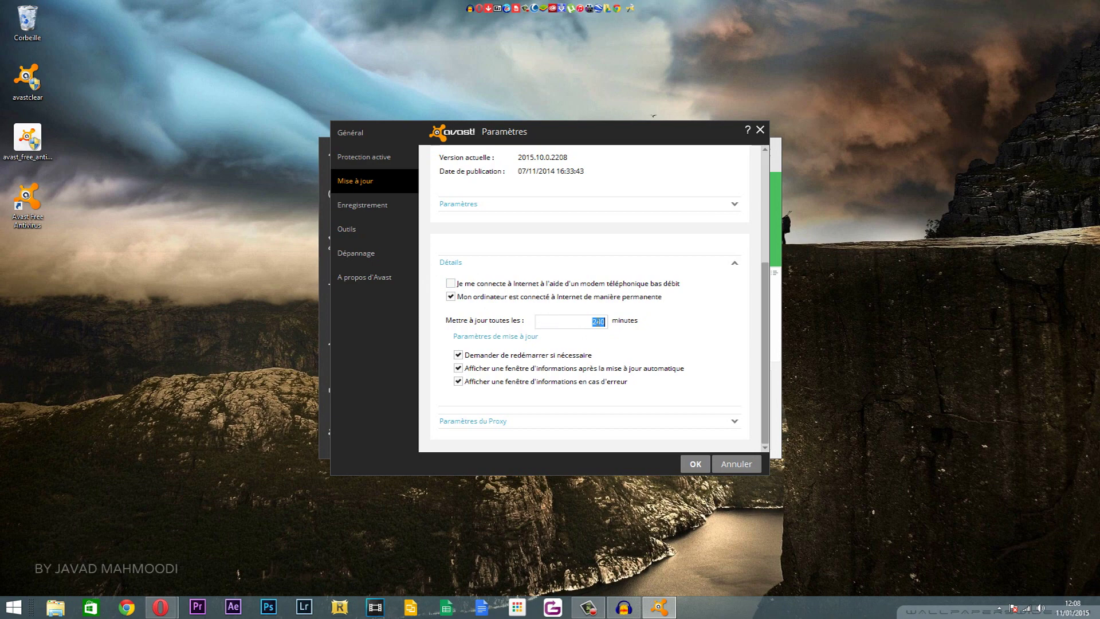
left_click(598, 321)
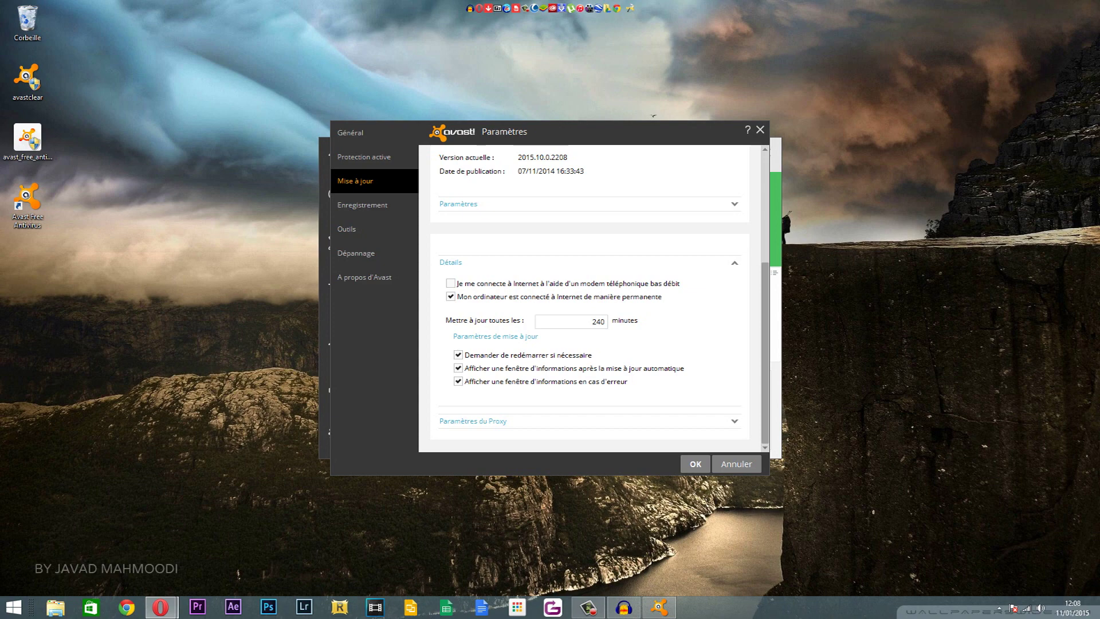
left_click(700, 468)
Open the settings of the quick virus scan (Scan rapide) and enable Scanner tous types de fichiers
mouse_move(365, 197)
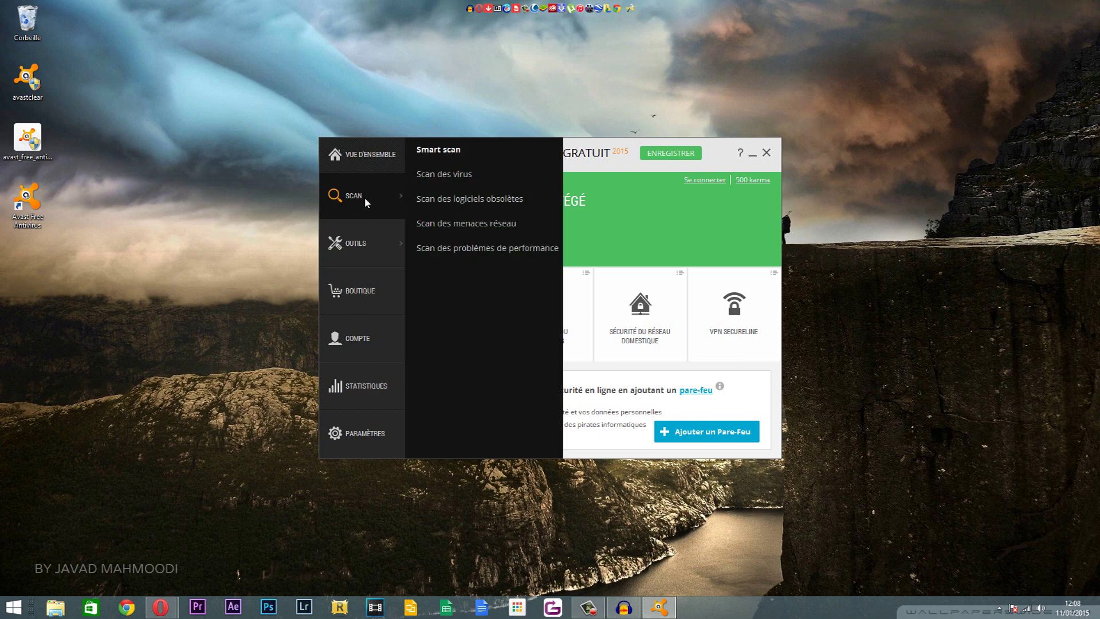
left_click(430, 175)
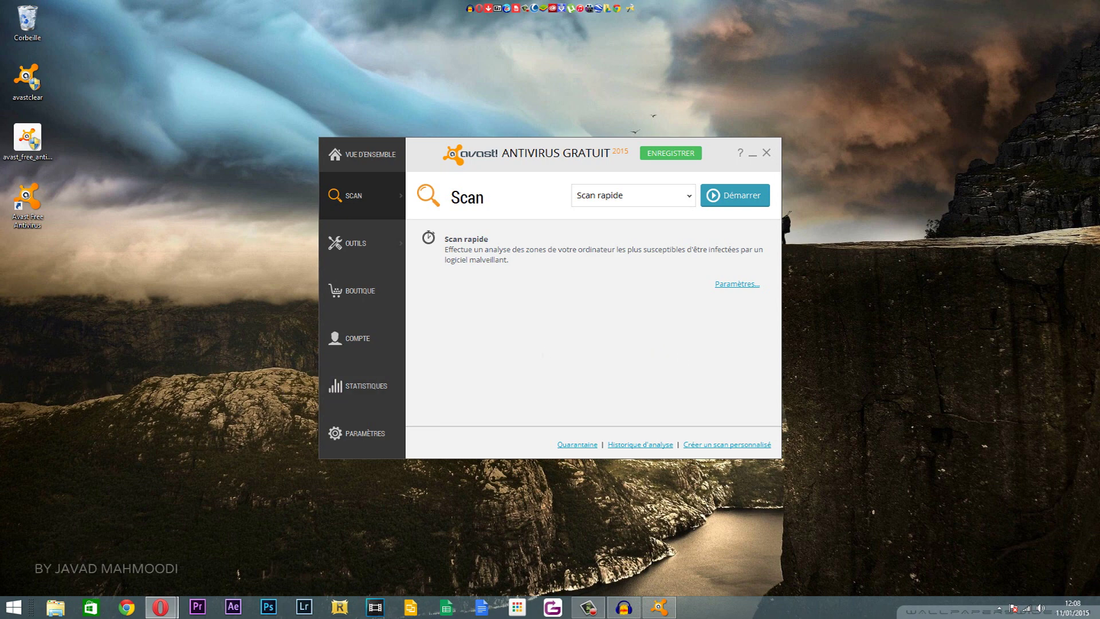
left_click(737, 284)
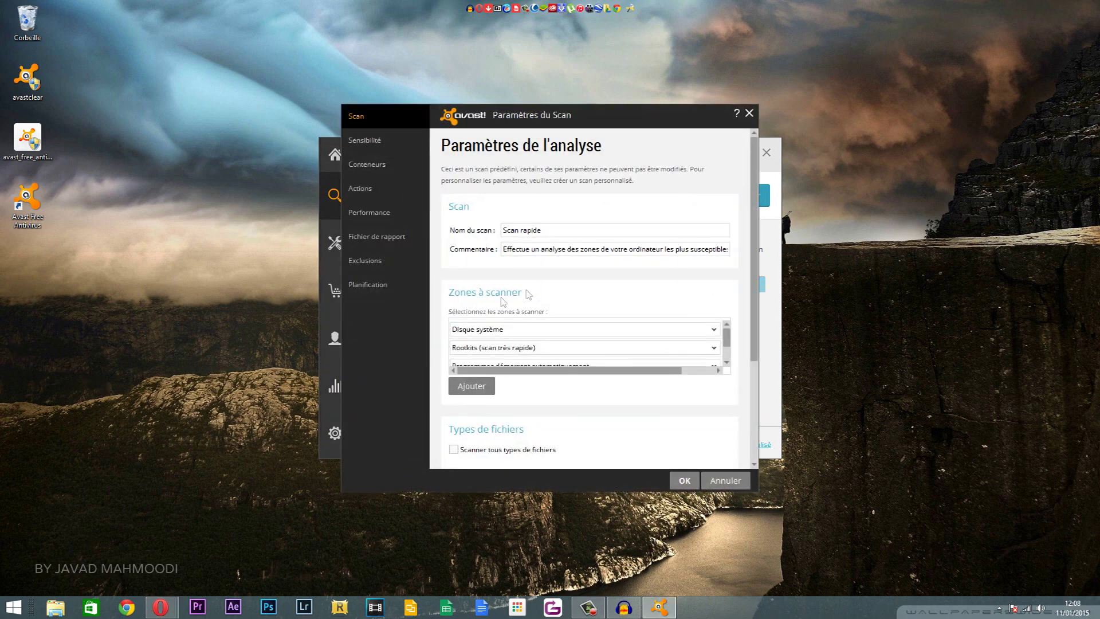
left_click(367, 143)
left_click(356, 115)
left_click(453, 450)
scroll(597, 427, "down", 3)
scroll(690, 345, "down", 1)
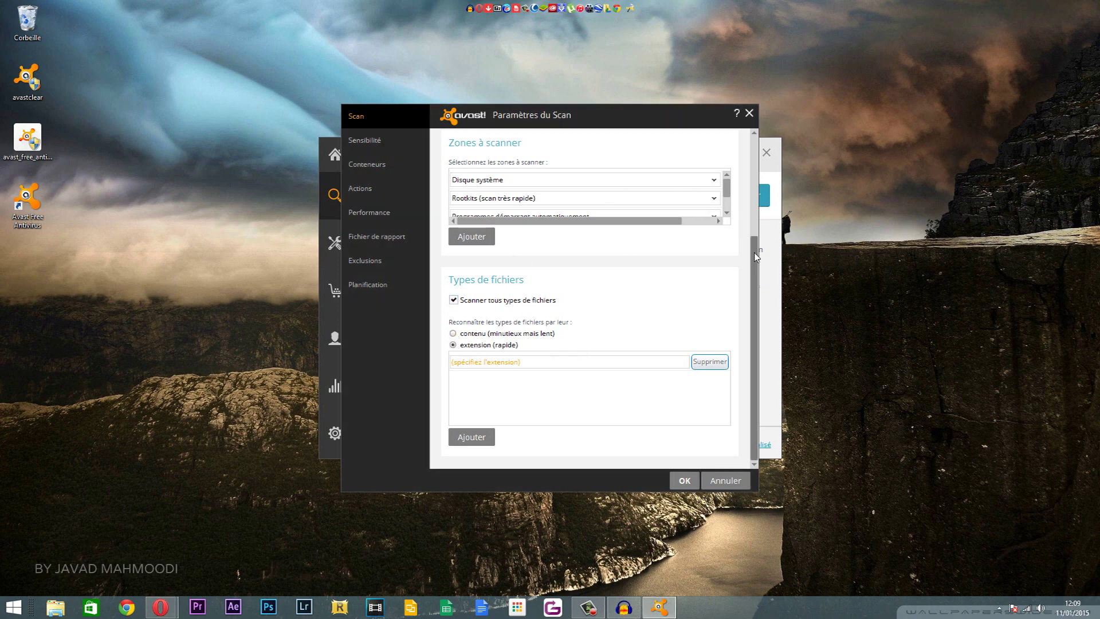
scroll(753, 246, "up", 3)
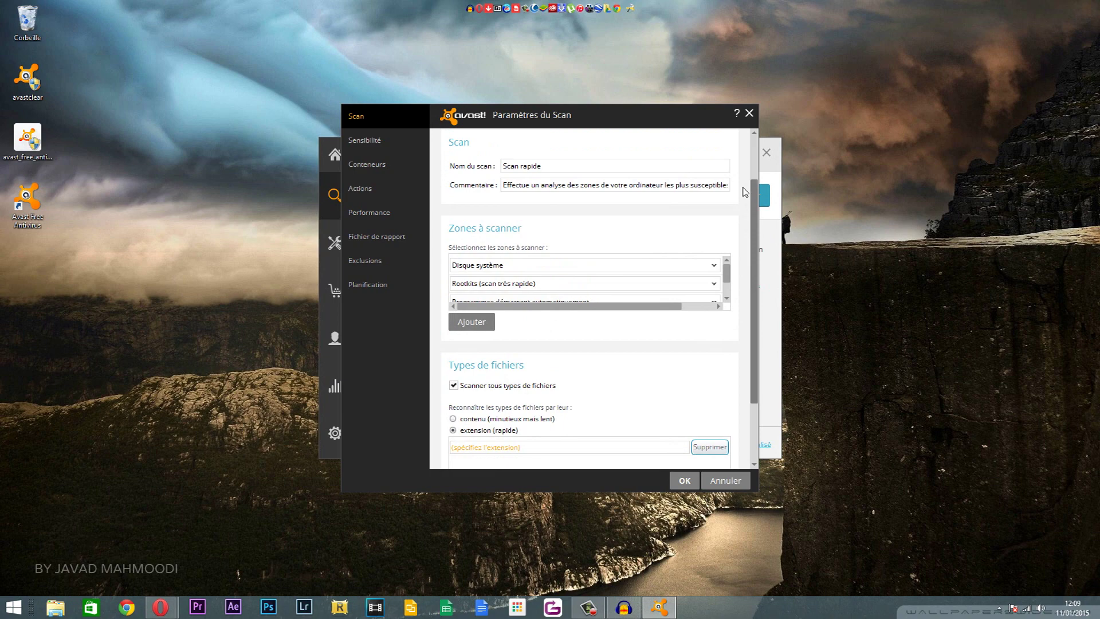
Raise the scan's heuristic sensitivity to the highest level and include all container types with Tous types
left_click(360, 143)
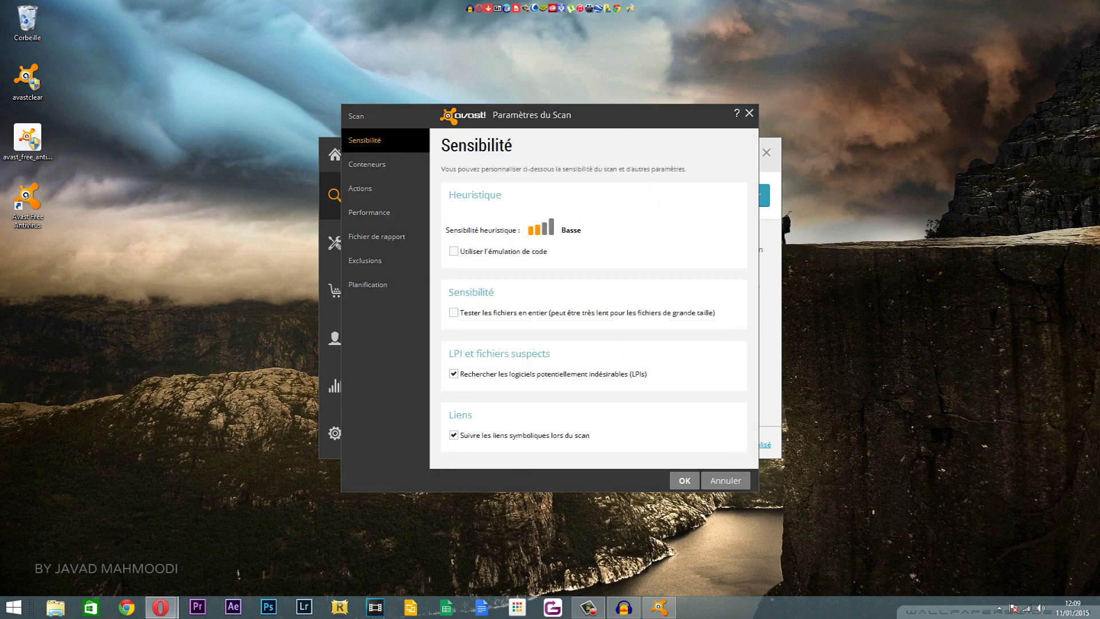
left_click(551, 227)
left_click(375, 165)
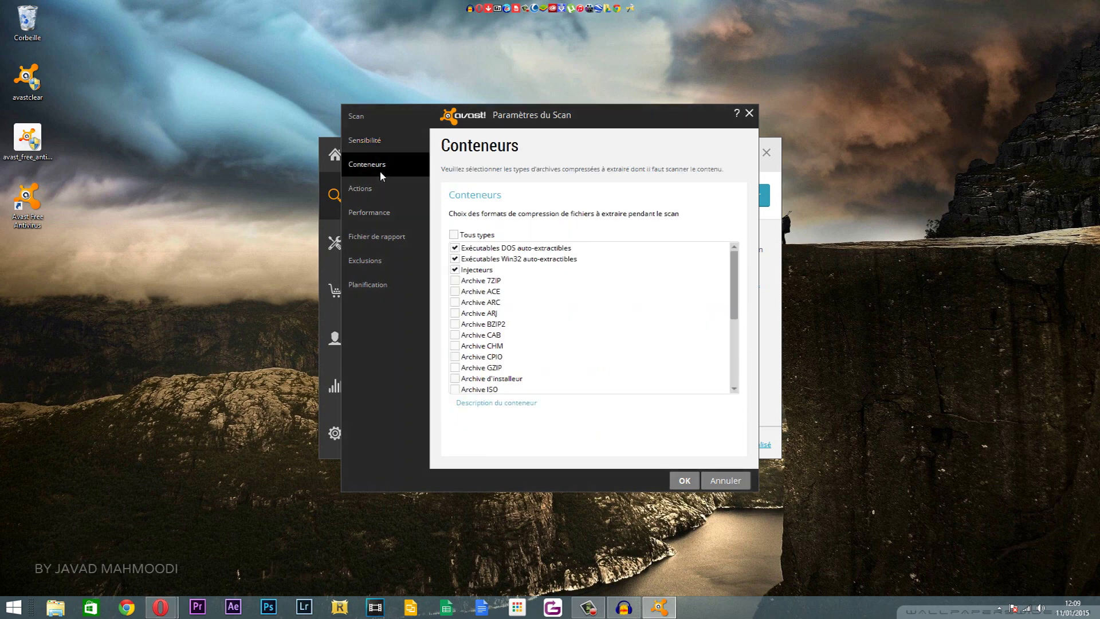
left_click(456, 236)
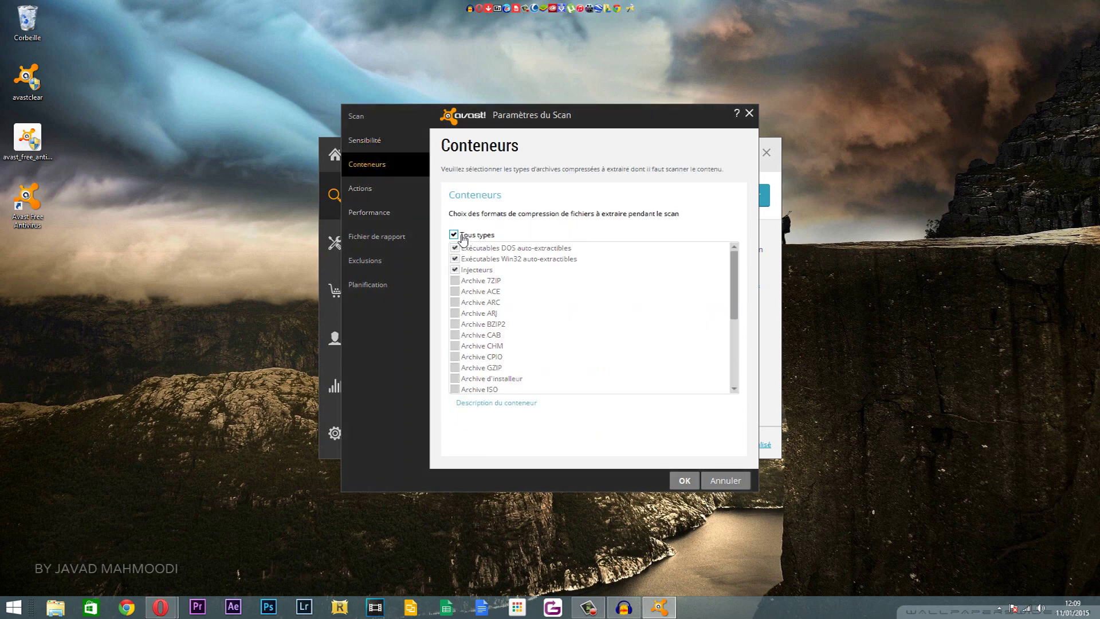
Enable automatic actions during the scan, set the virus action to Déplacer vers la zone de Quarantaine, and review the infected archive options
left_click(360, 188)
left_click(446, 201)
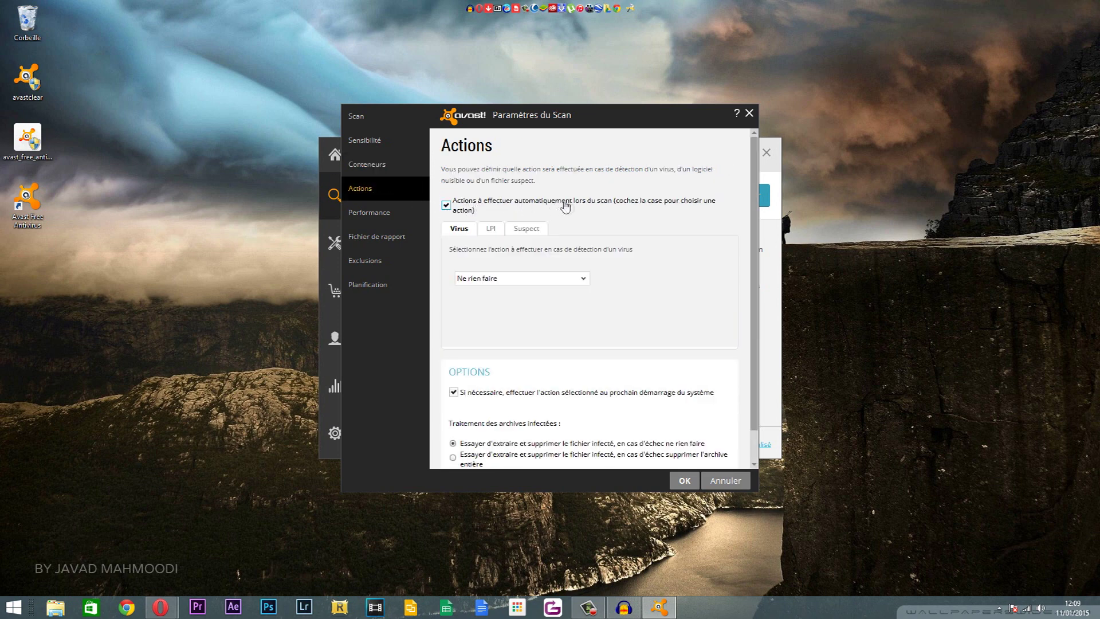
left_click(519, 279)
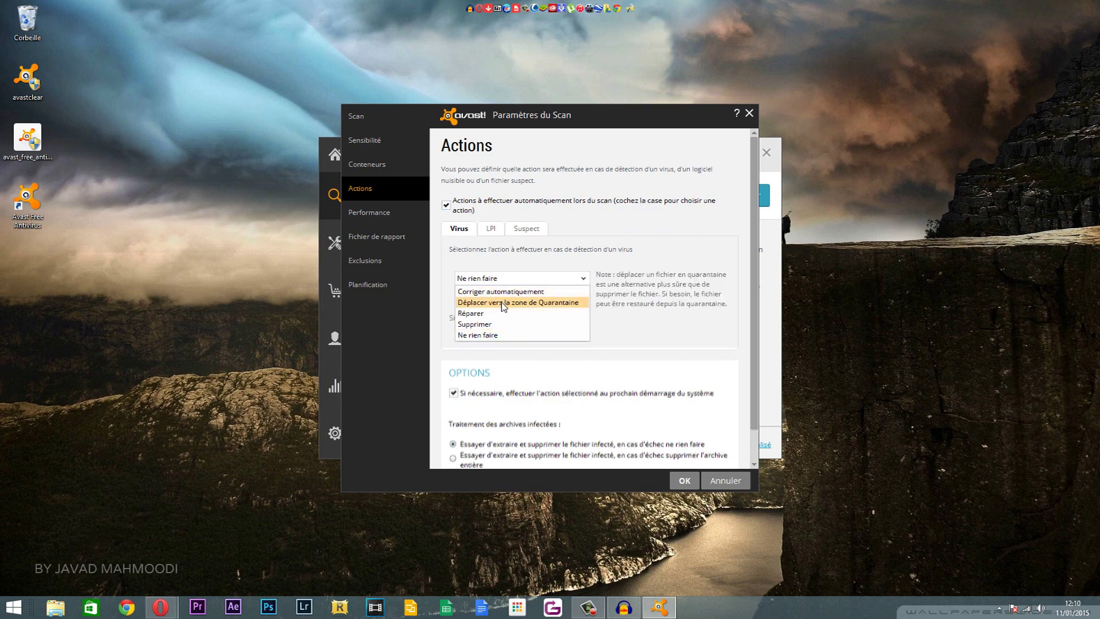
left_click(503, 303)
scroll(537, 367, "down", 1)
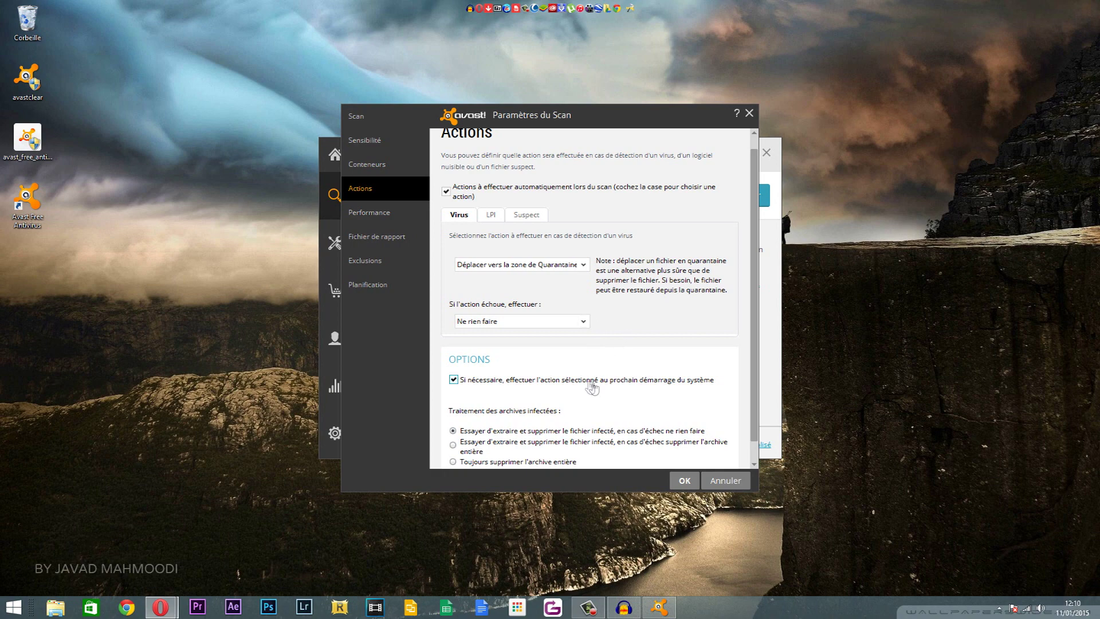
scroll(613, 393, "down", 1)
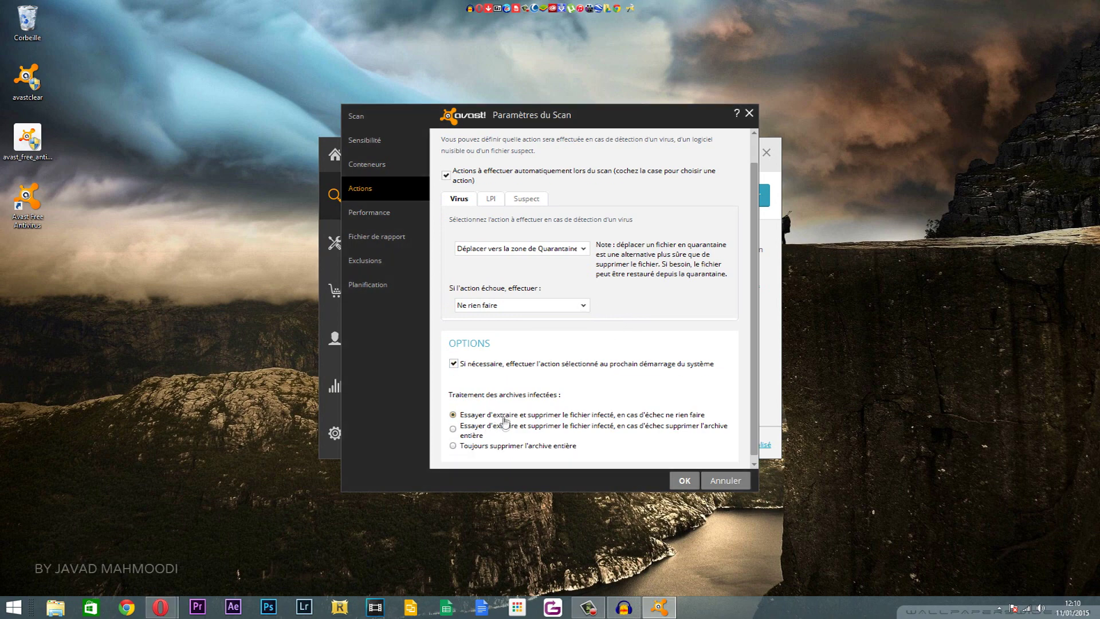
Set the scan priority to Élevée in the performance settings and review the caching and file access options
left_click(391, 218)
left_click(526, 257)
scroll(558, 388, "down", 2)
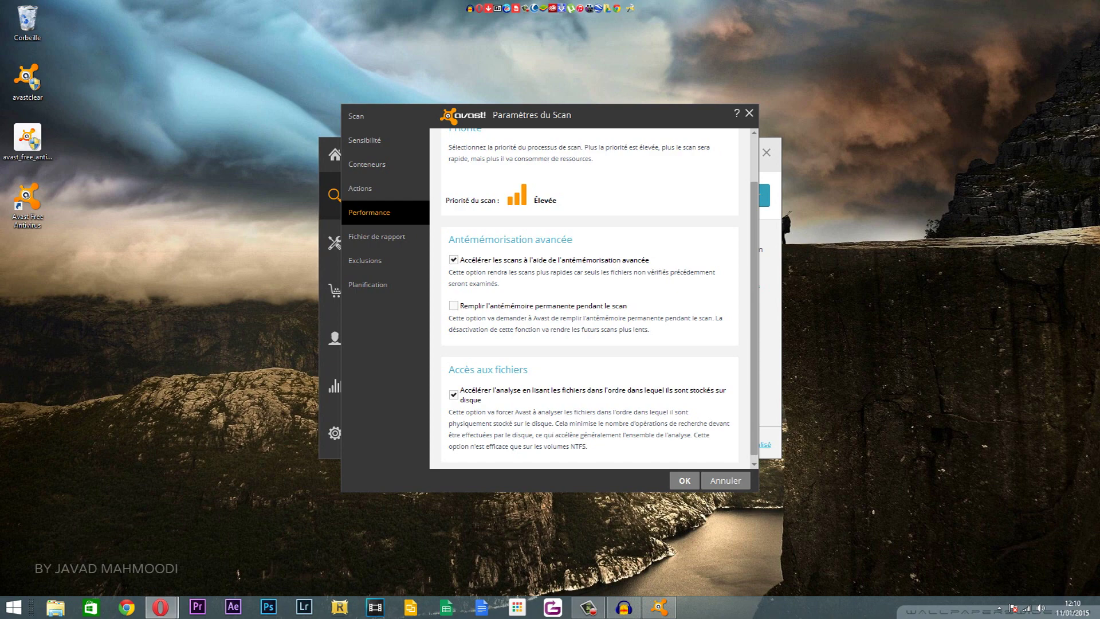
Schedule the quick scan as Hebdomadaire on Vendredi at 18:00 and save the scan settings
left_click(361, 284)
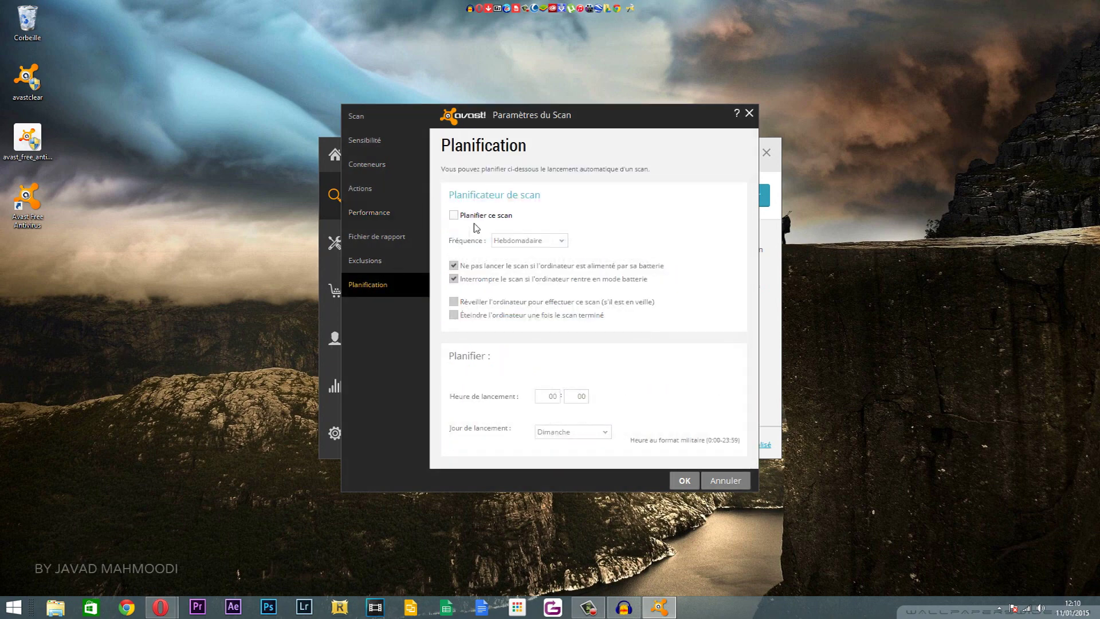
left_click(458, 216)
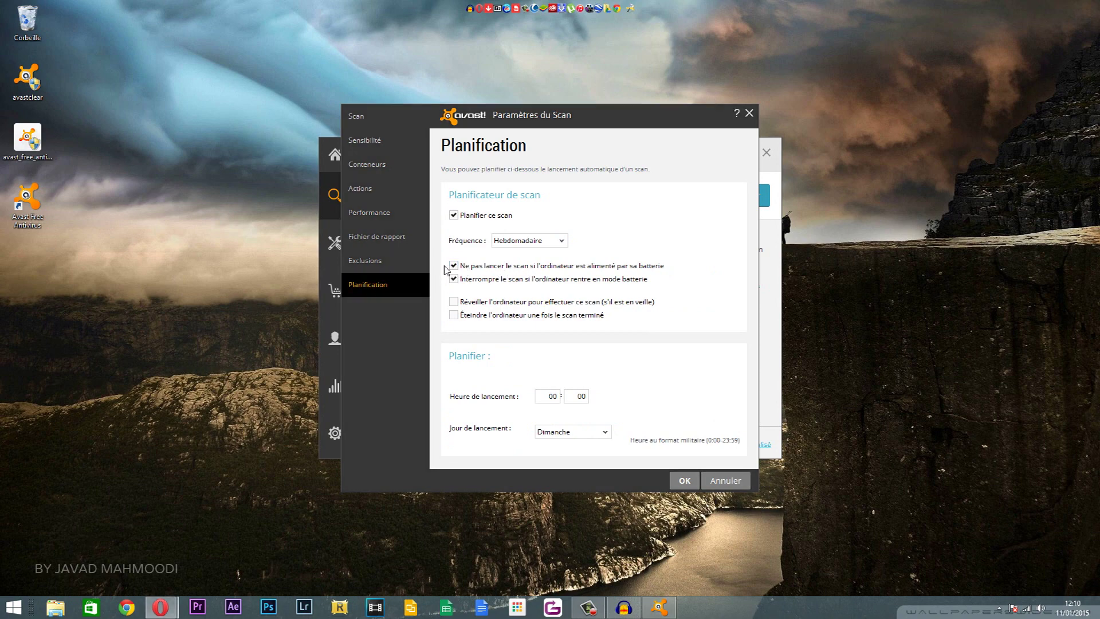
left_click(537, 241)
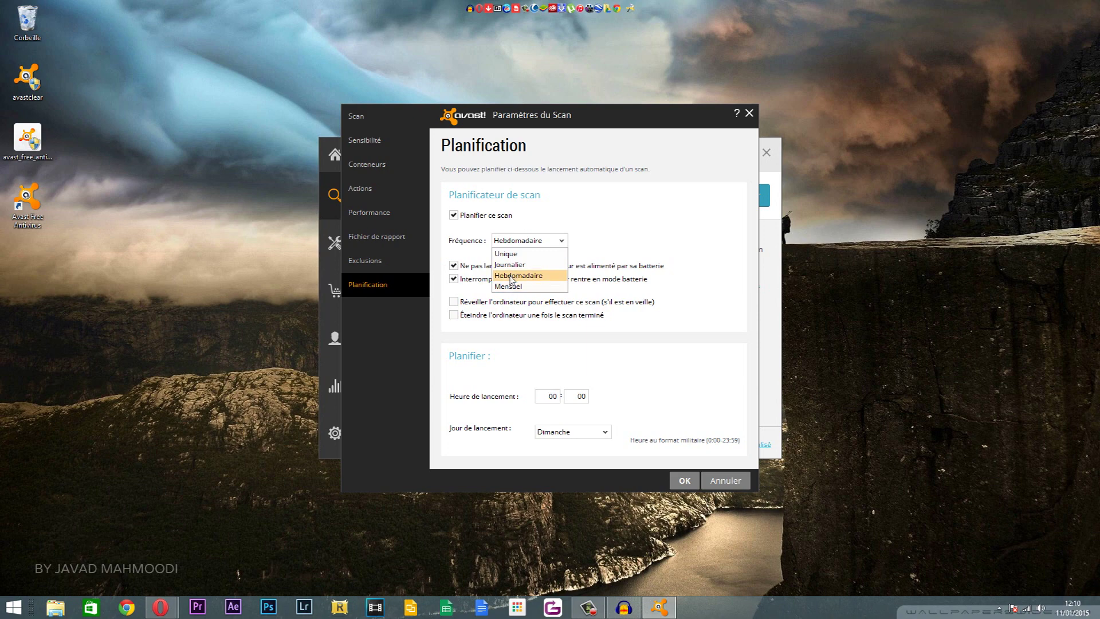
left_click(517, 243)
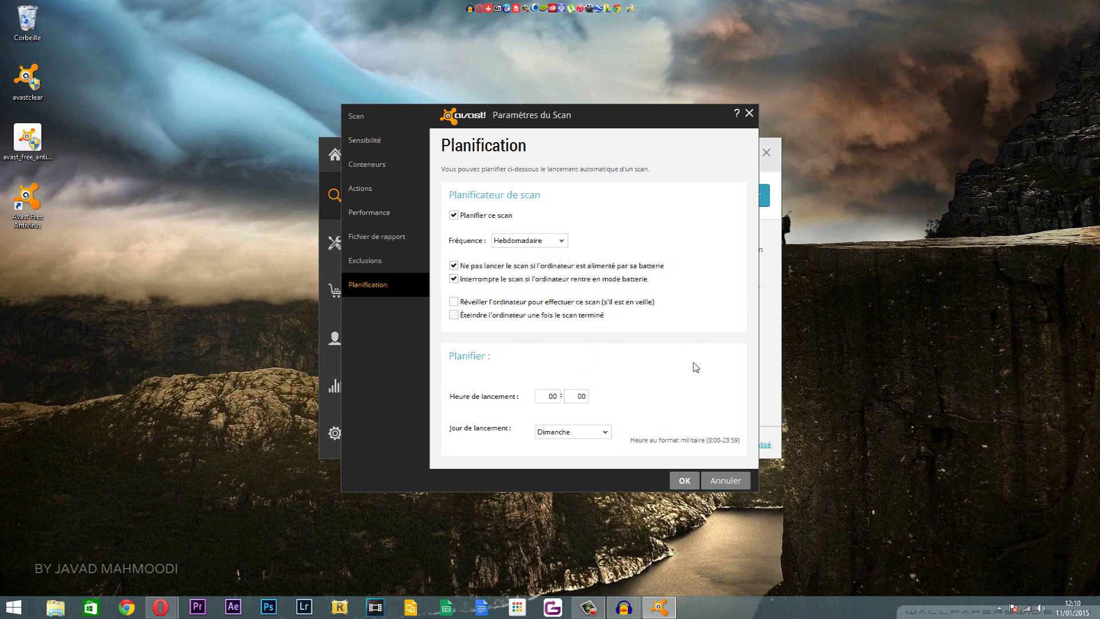
left_click(551, 401)
type("18")
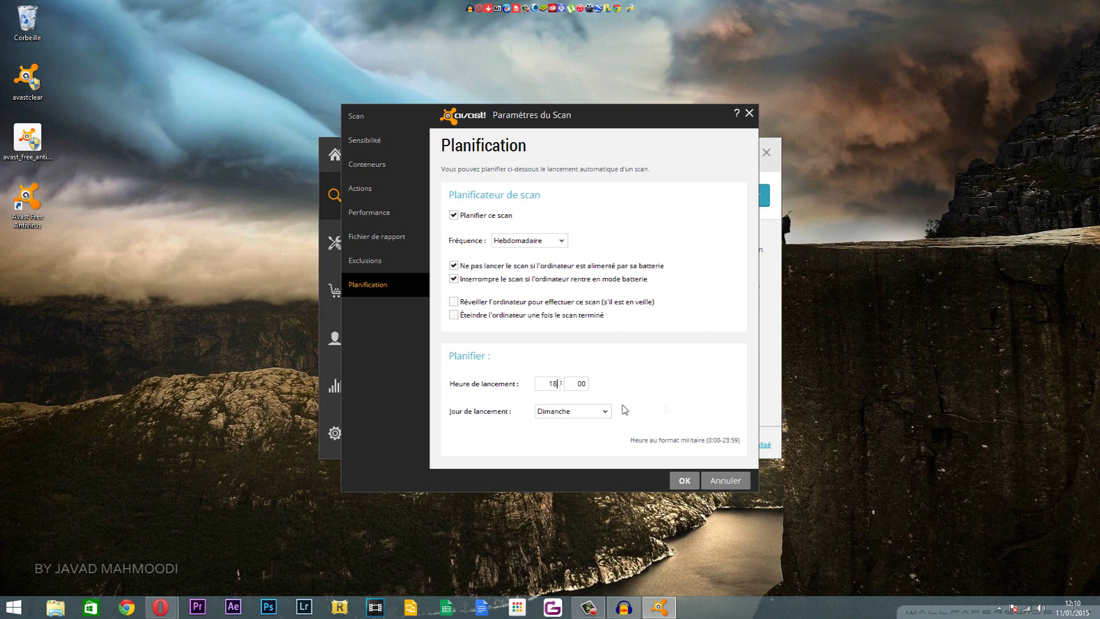
left_click(575, 411)
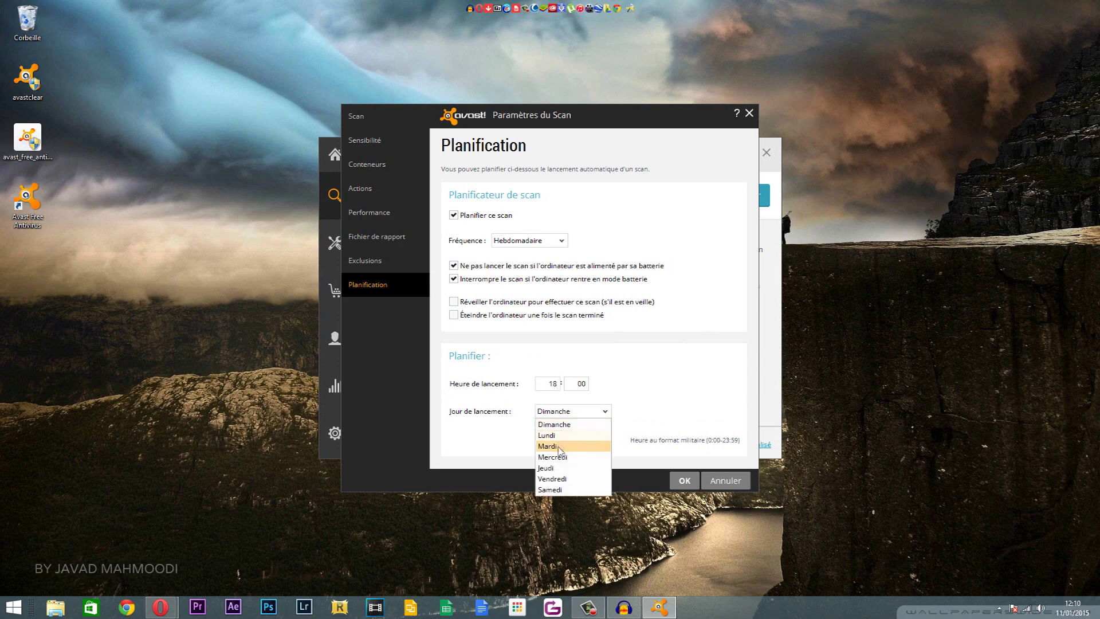
left_click(552, 478)
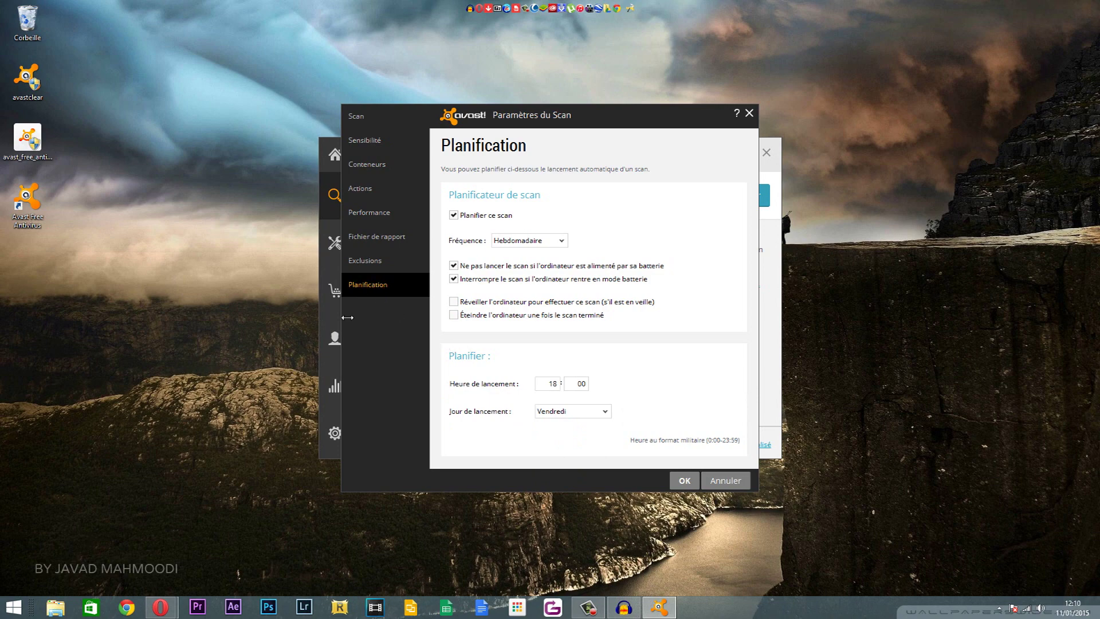
left_click(680, 487)
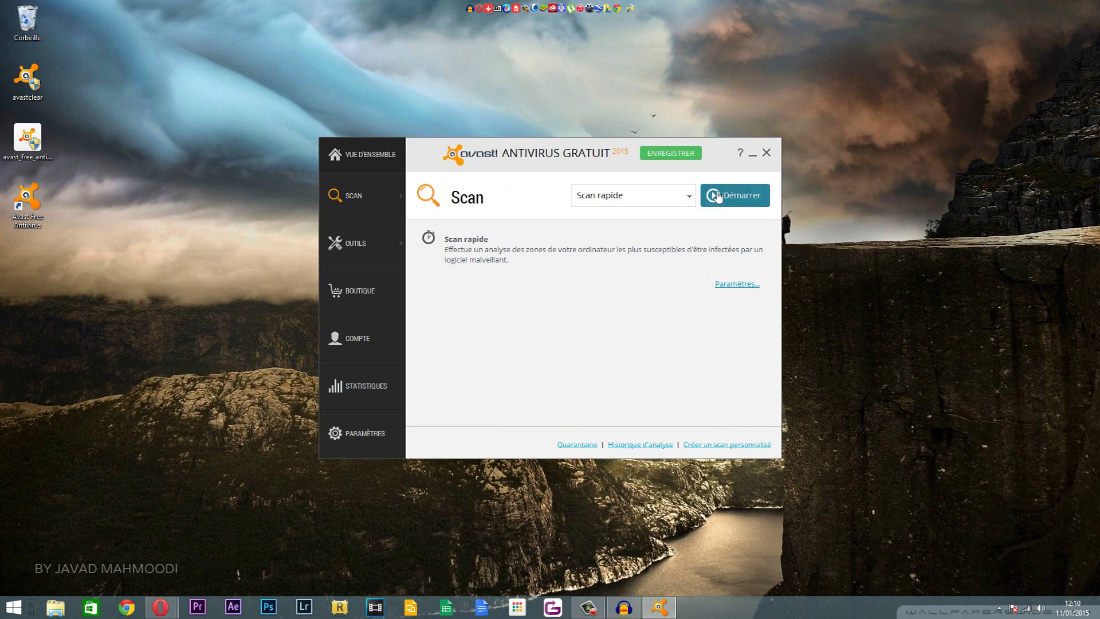
Start the quick scan, and look at the quarantine zone while it runs
left_click(713, 194)
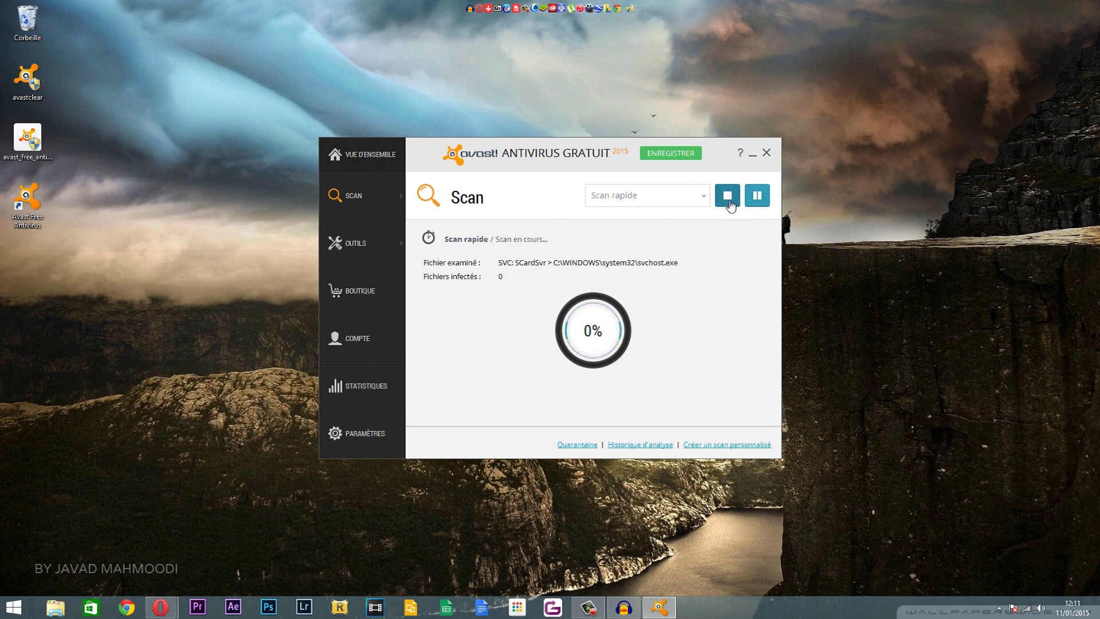
left_click(579, 447)
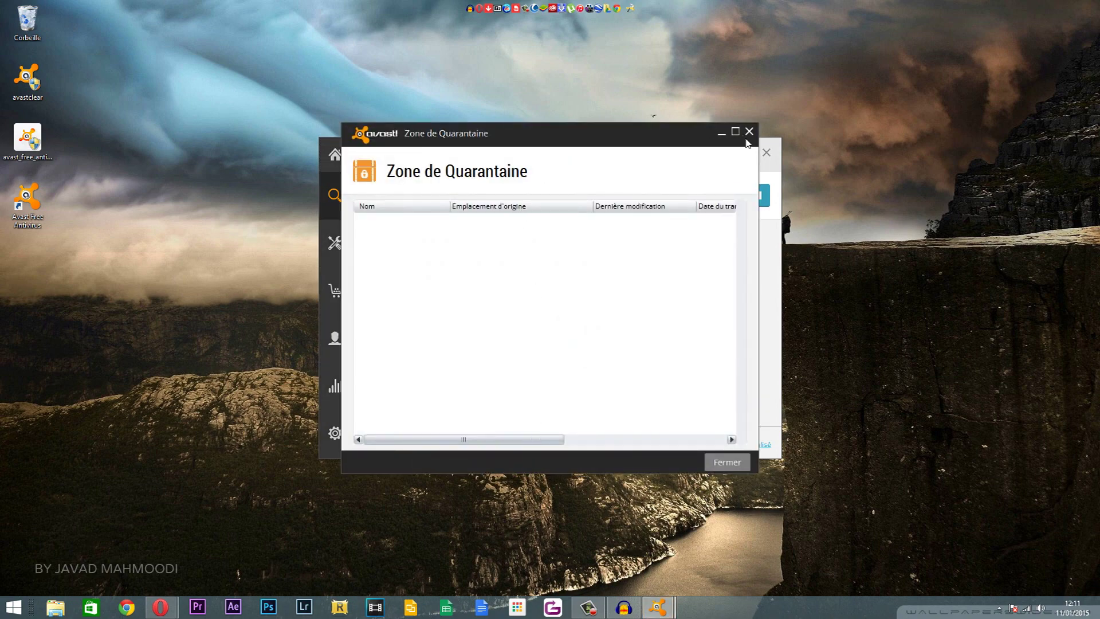
left_click_drag(671, 138, 671, 206)
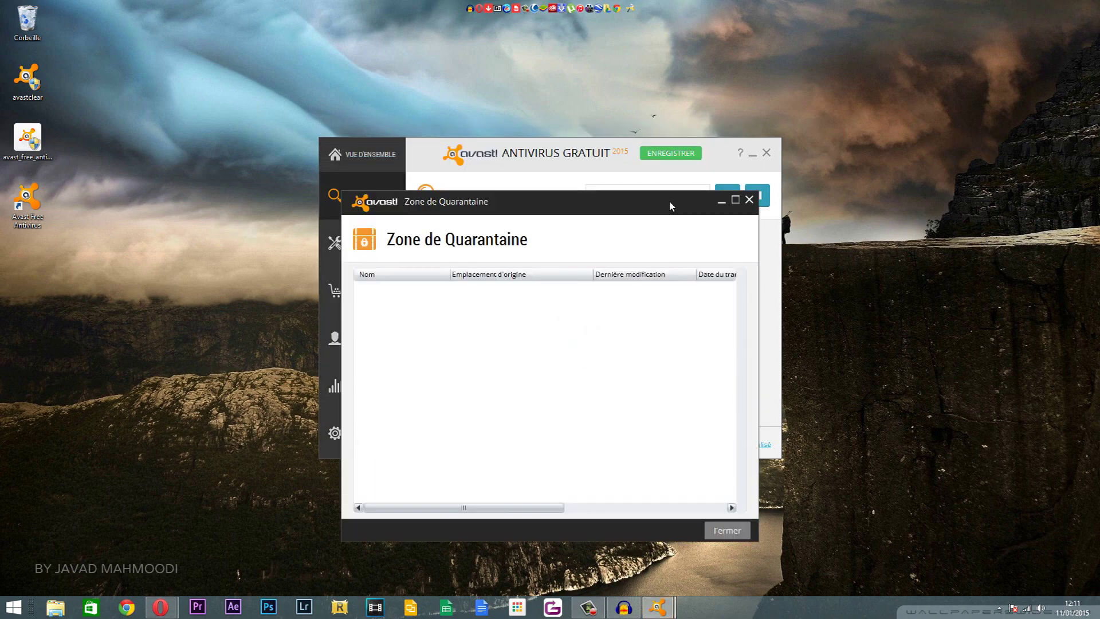
left_click(749, 200)
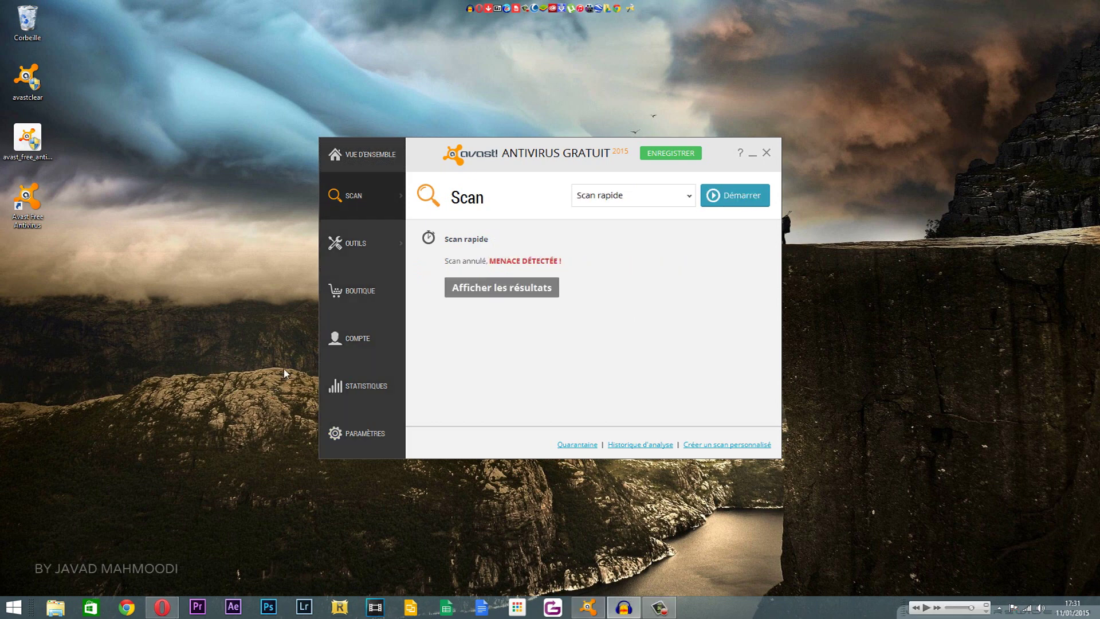
In the scan results, apply Déplacer vers la zone de Quarantaine to all detected threats and close the results
left_click(498, 288)
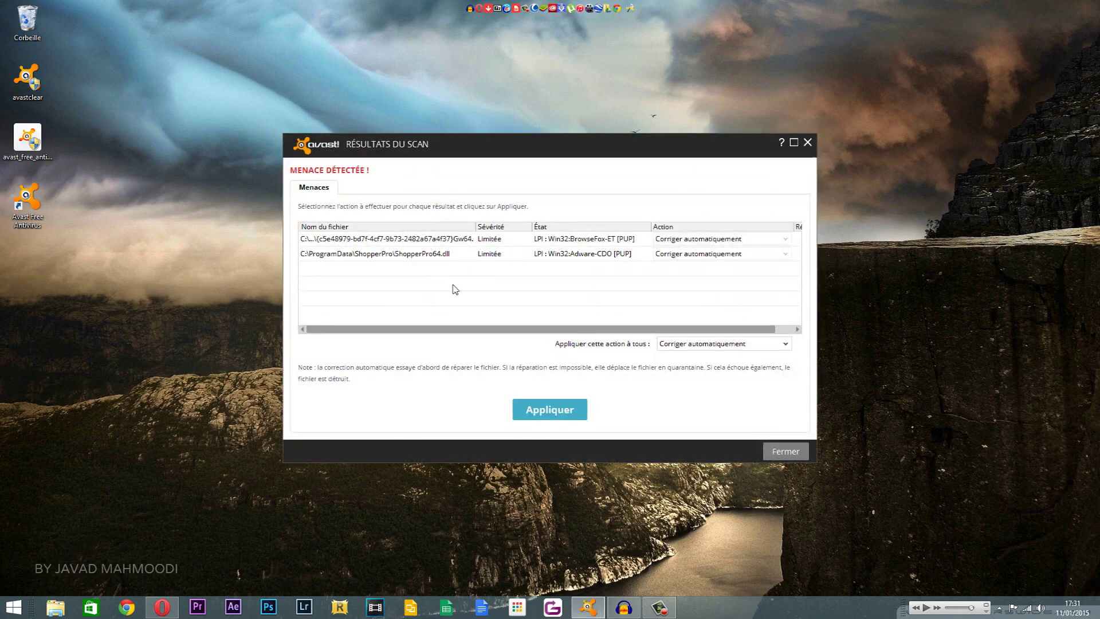
left_click(685, 346)
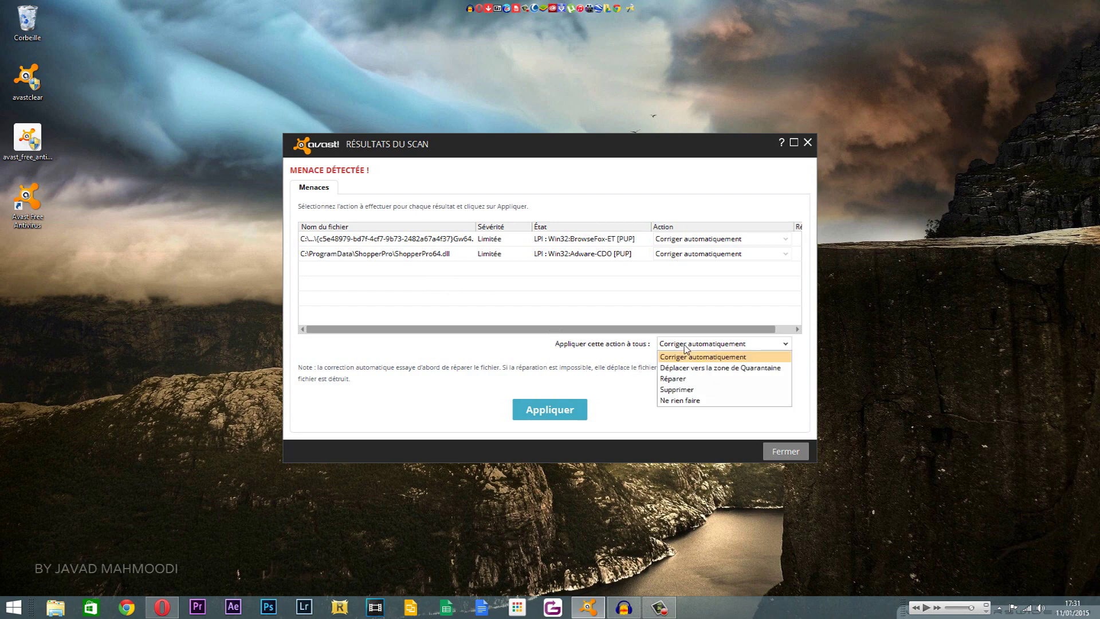
left_click(675, 369)
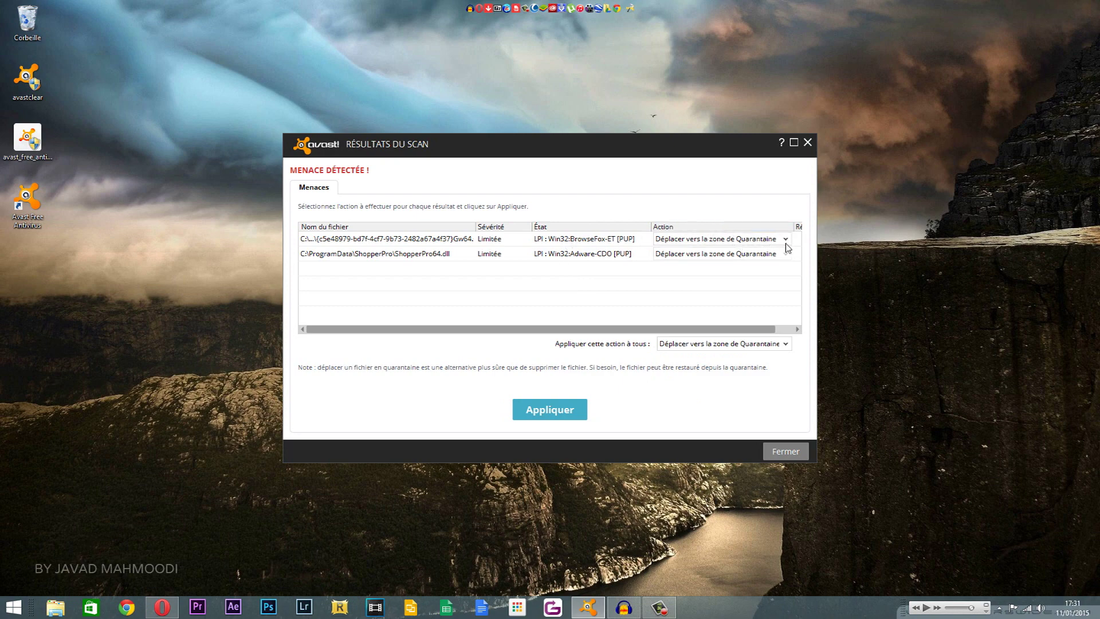
left_click(562, 411)
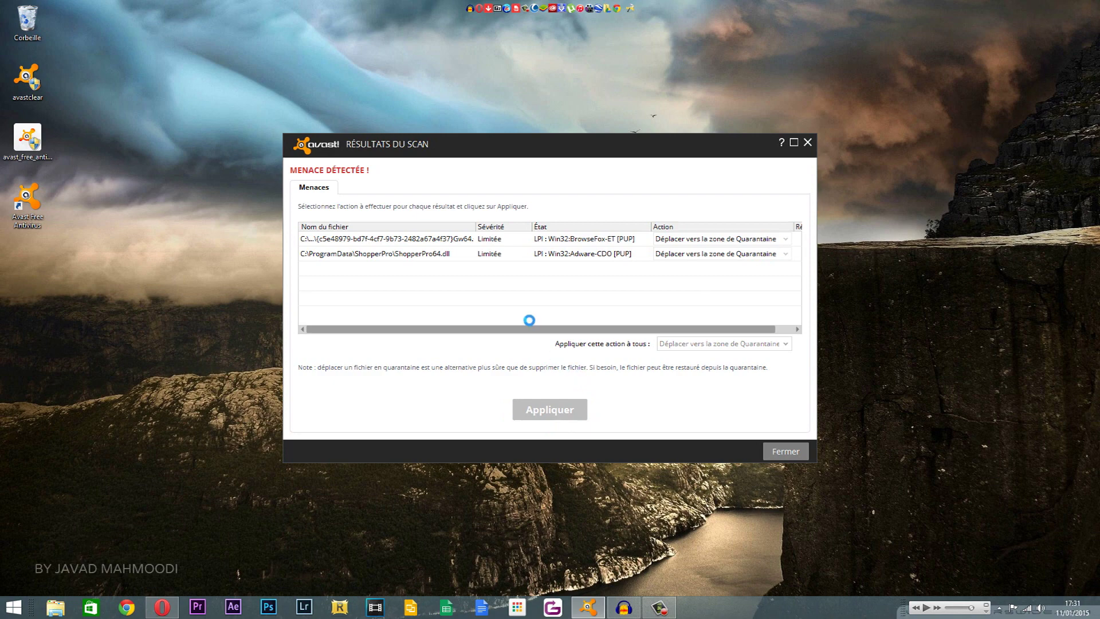
left_click(791, 450)
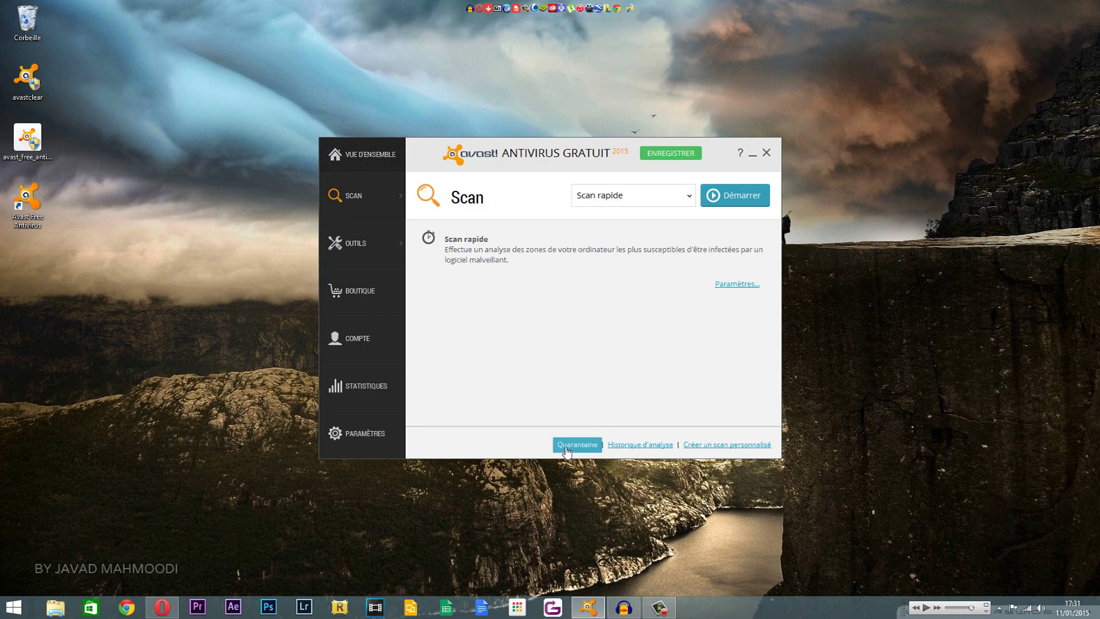
Open the quarantine zone and delete ShopperPro64.dll from it
left_click(566, 450)
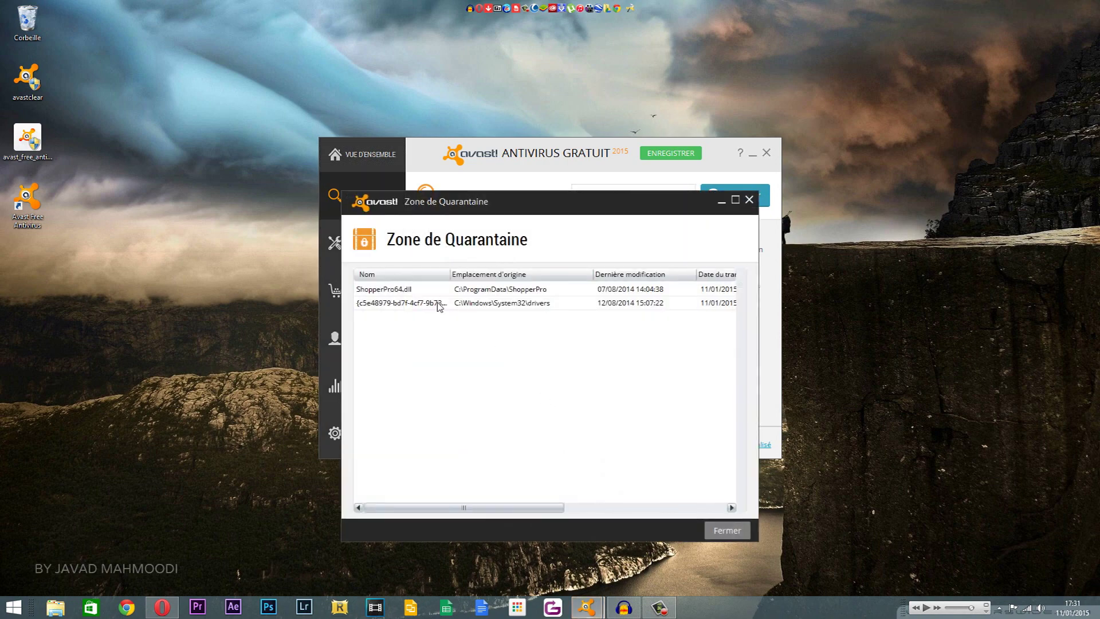
left_click_drag(501, 198, 483, 149)
left_click(456, 240)
right_click(459, 243)
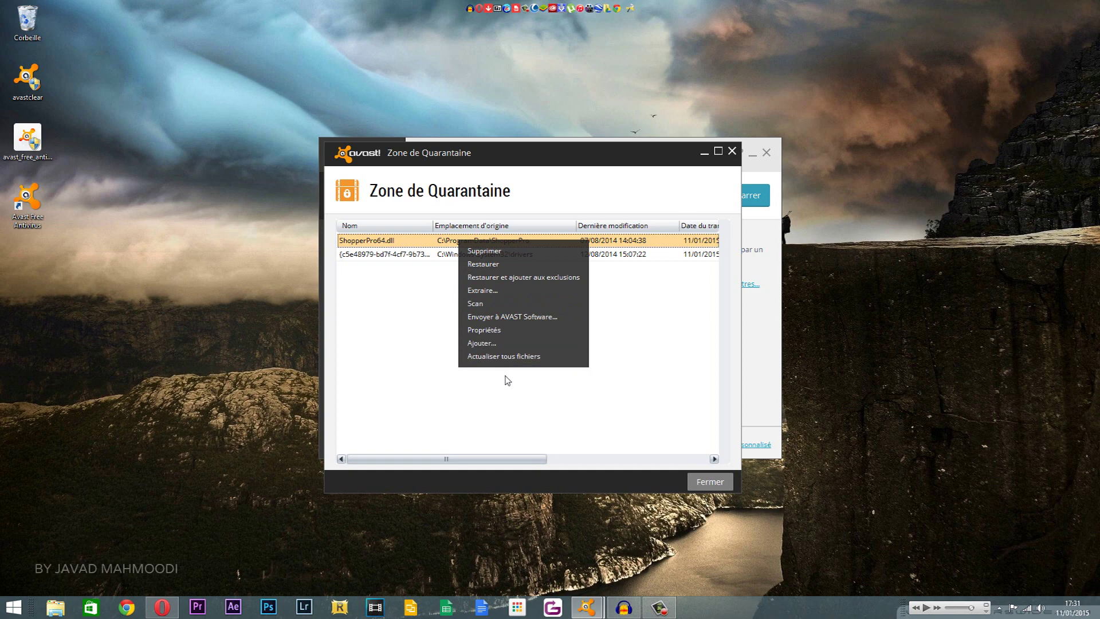
left_click(492, 252)
left_click(558, 356)
Delete the quarantined file that came from C:\Windows\System32\drivers and close the quarantine zone
right_click(480, 245)
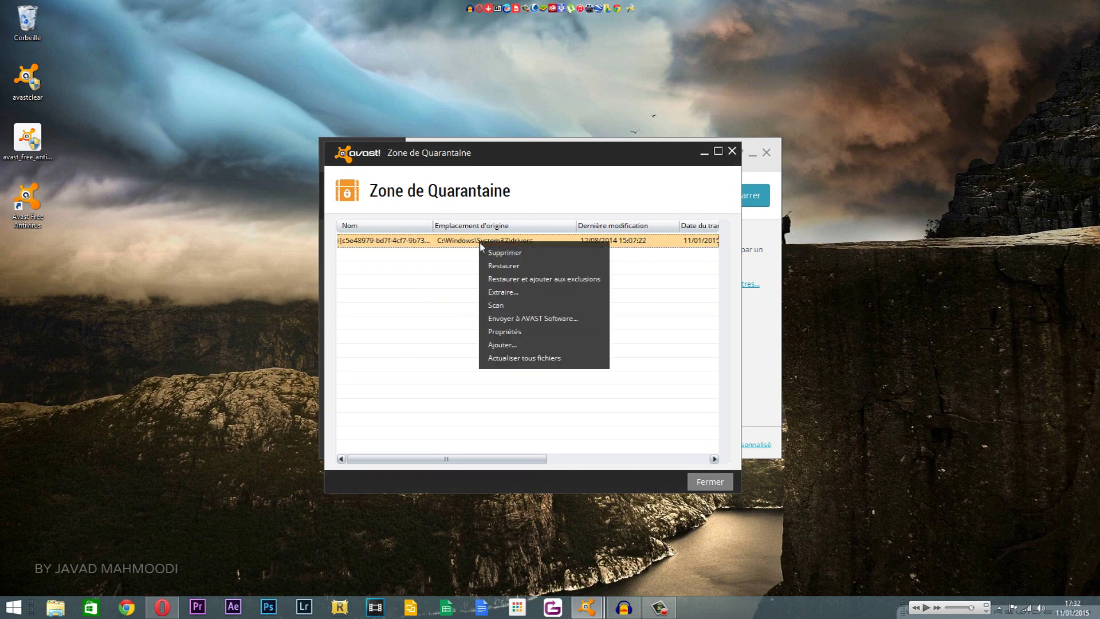
left_click(498, 253)
left_click(558, 355)
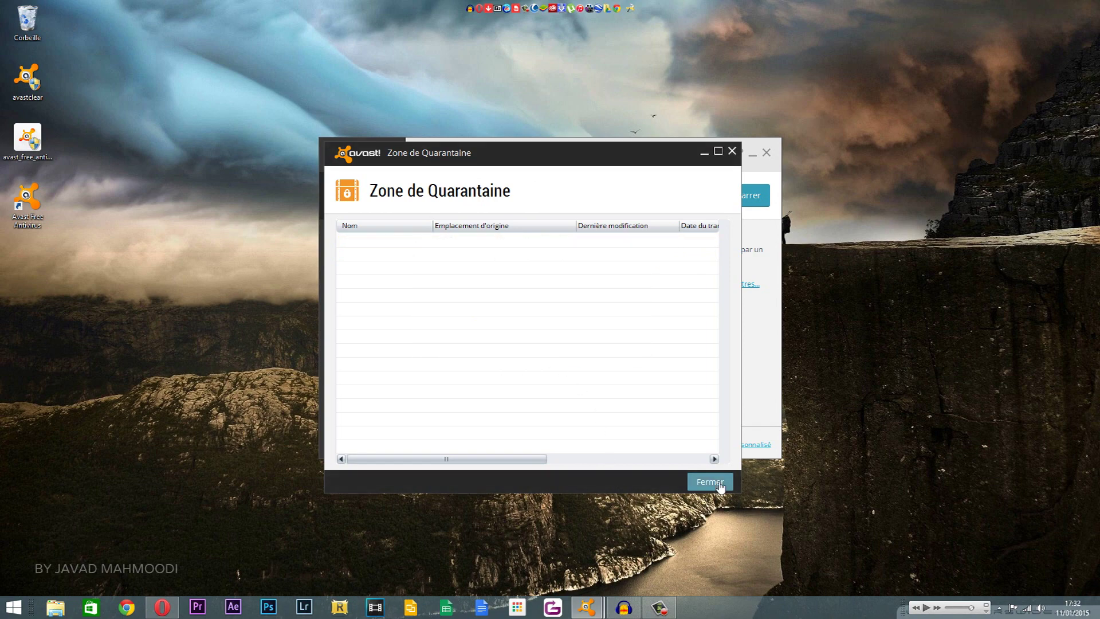
left_click(720, 483)
Open the scan history, review the completed quick scans and their details, and close the report window
left_click(642, 445)
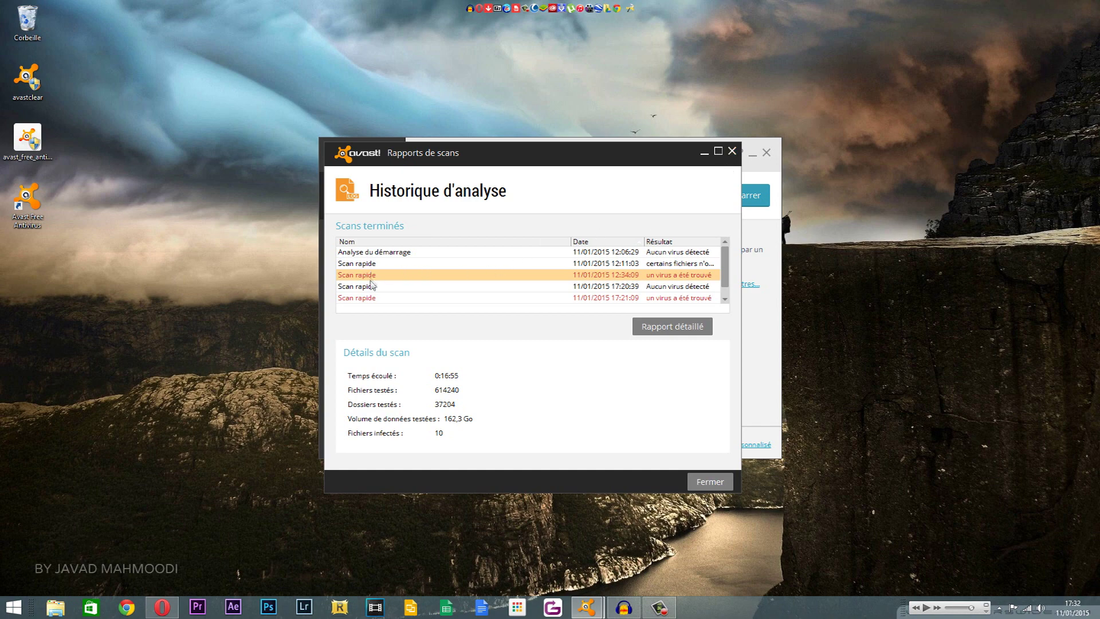
left_click(731, 152)
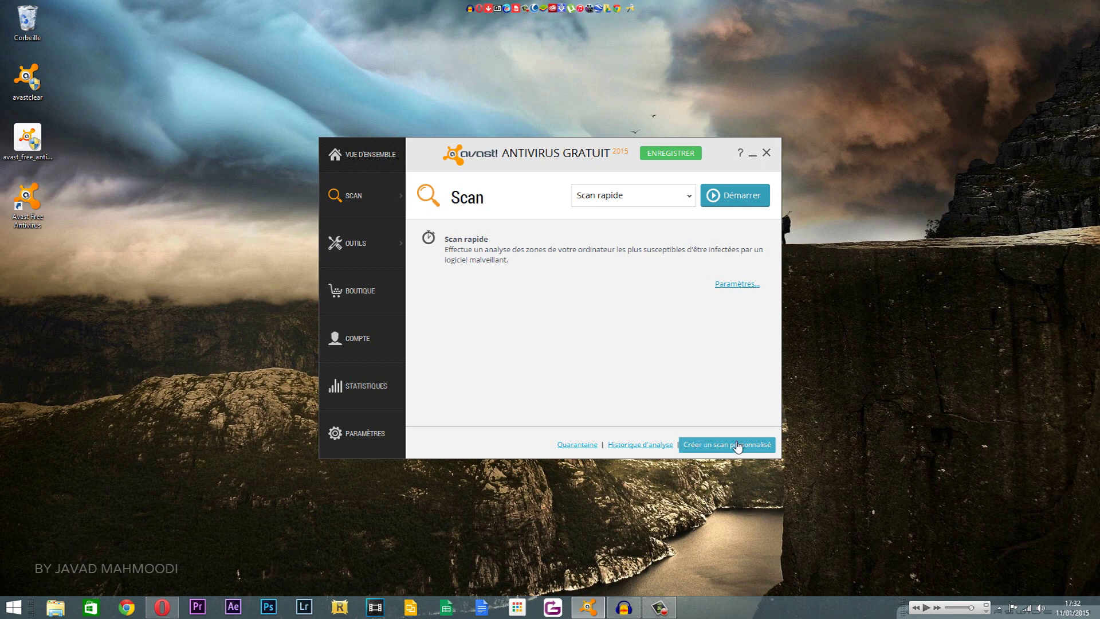
Review the personal statistics, including archived data and component status, and the worldwide statistics, and close the statistics window
left_click(363, 396)
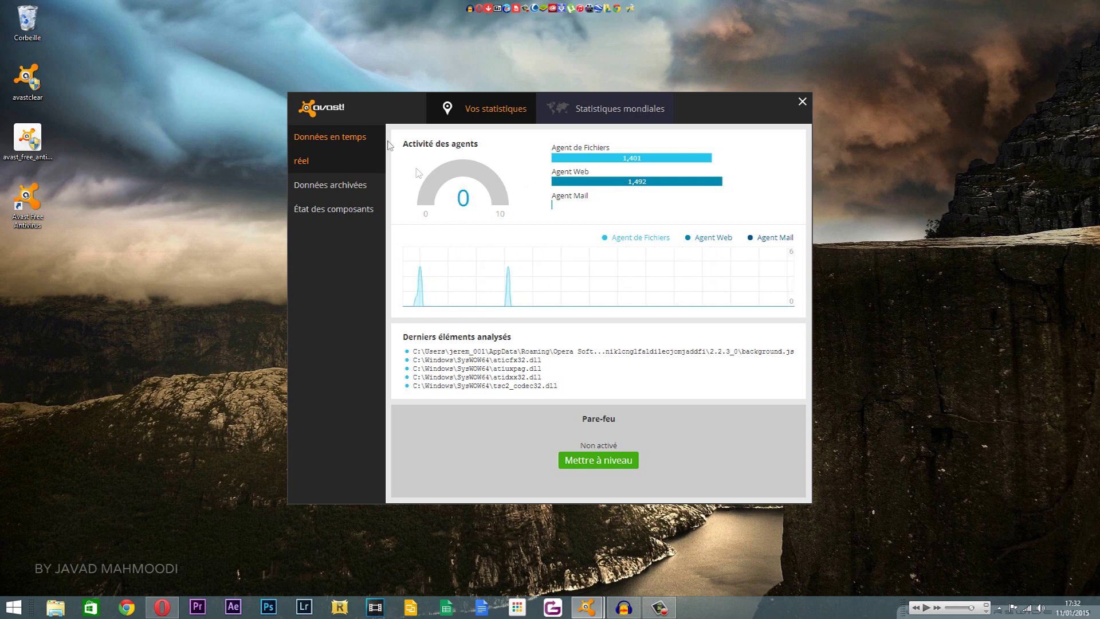
left_click(331, 193)
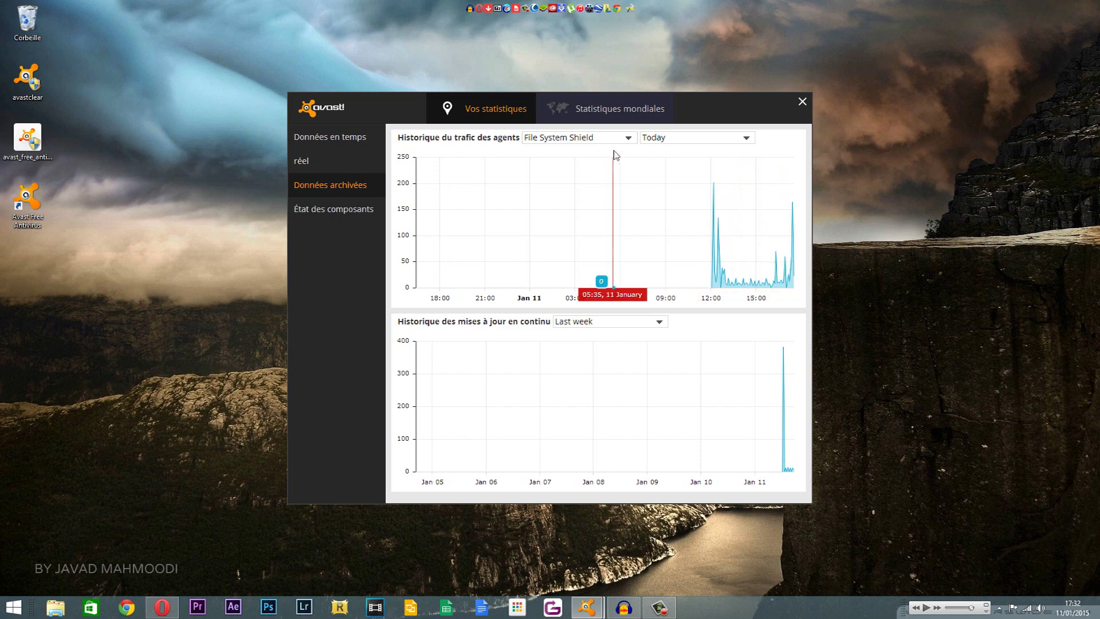
left_click(296, 213)
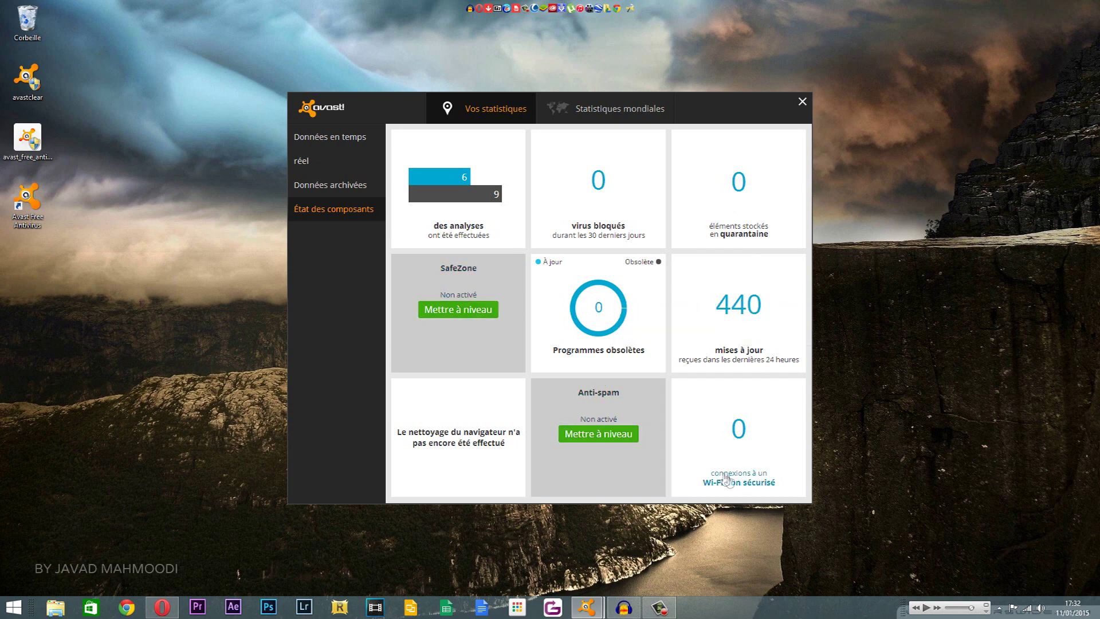
left_click(608, 110)
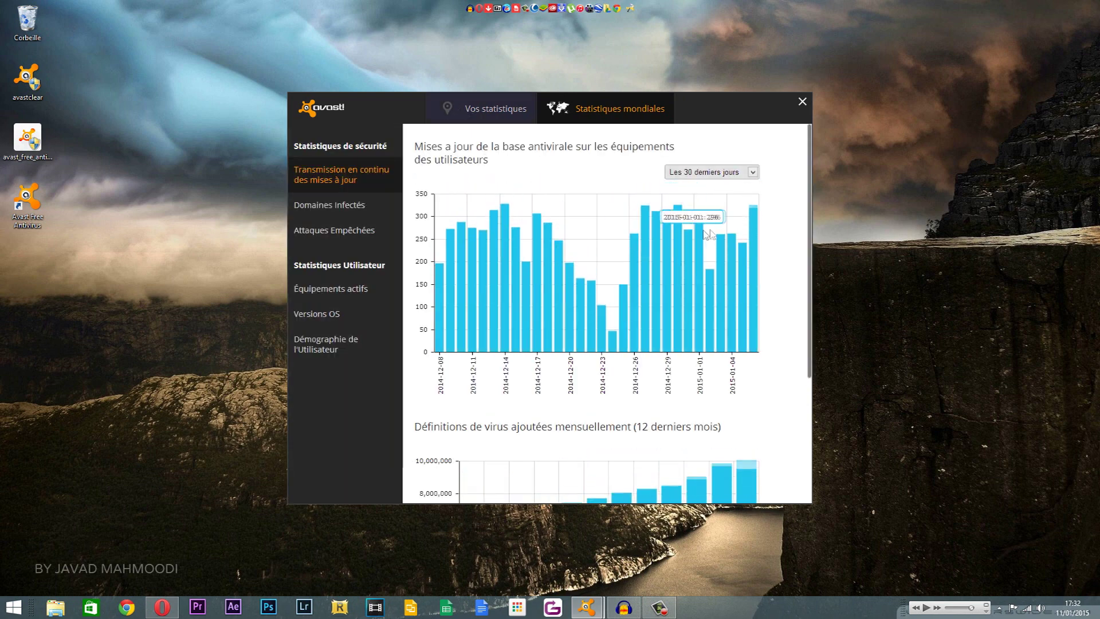
left_click(471, 106)
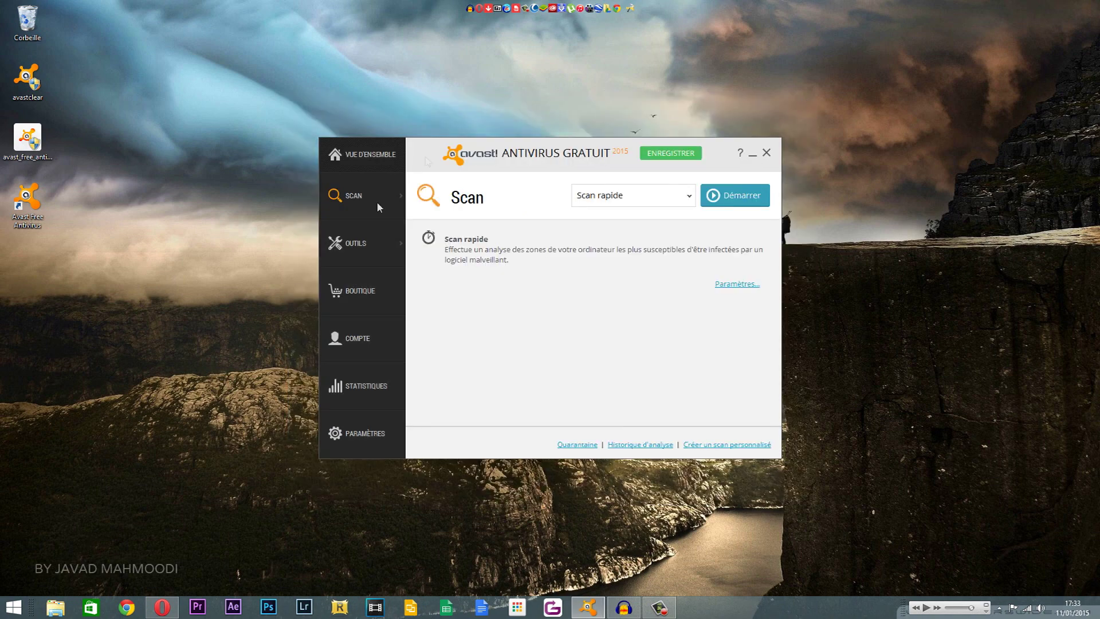
Look at the account creation page and the registration page comparing protection levels, and minimize the antivirus window
left_click(362, 341)
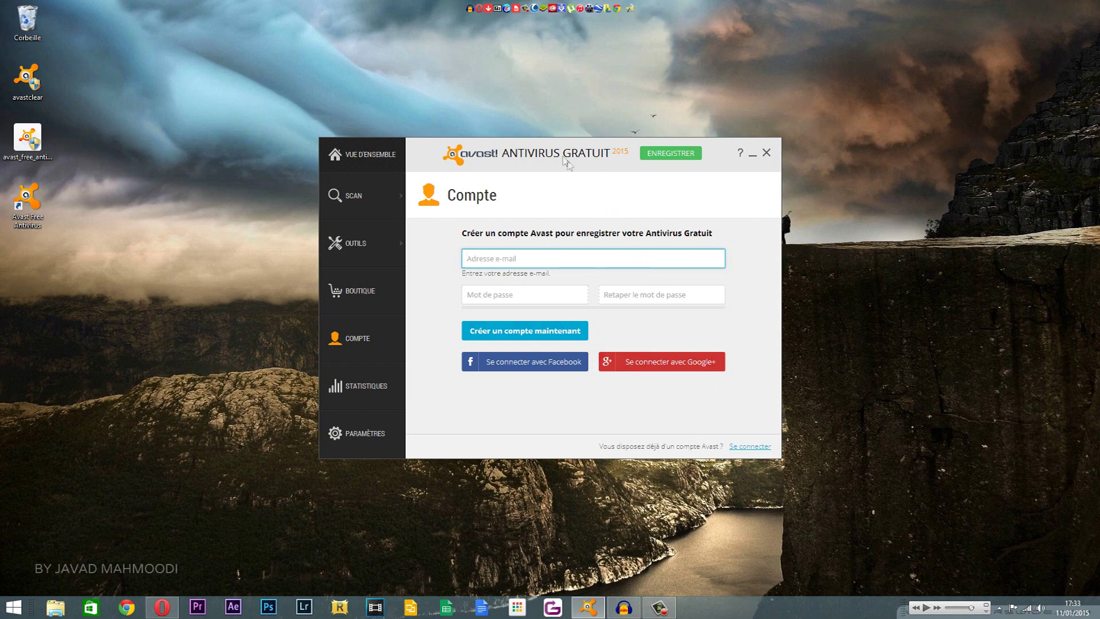
left_click(344, 155)
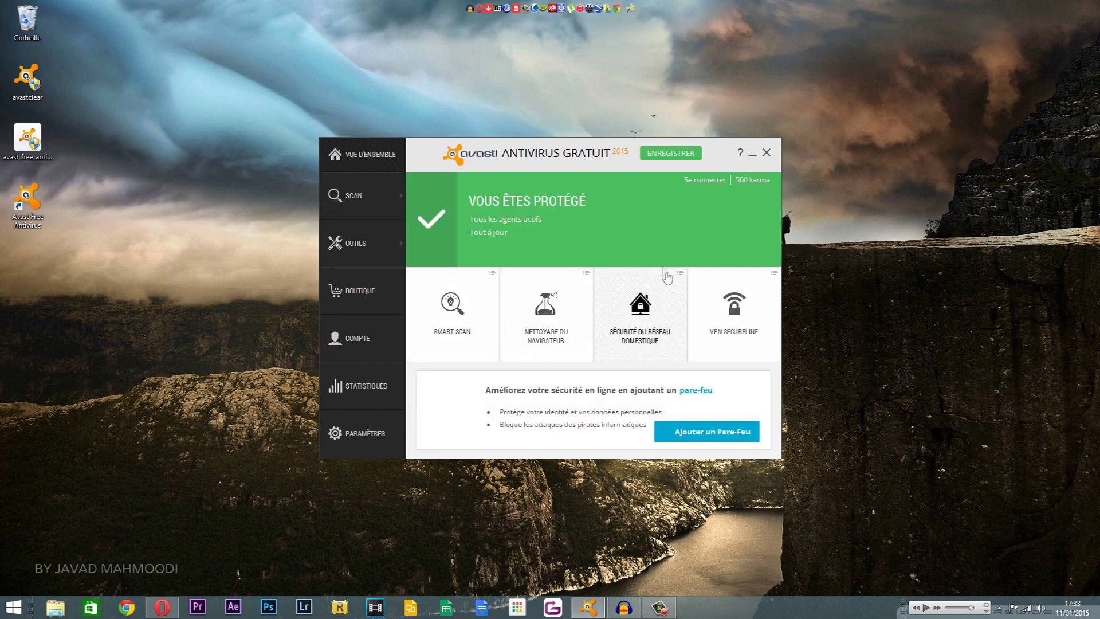
left_click(671, 156)
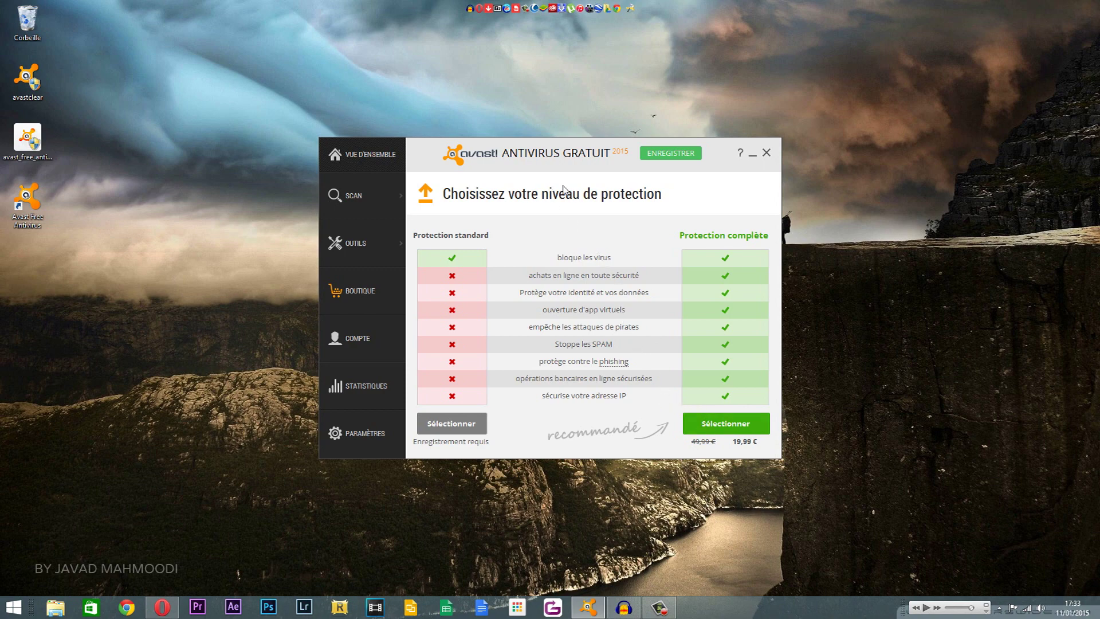
left_click(753, 154)
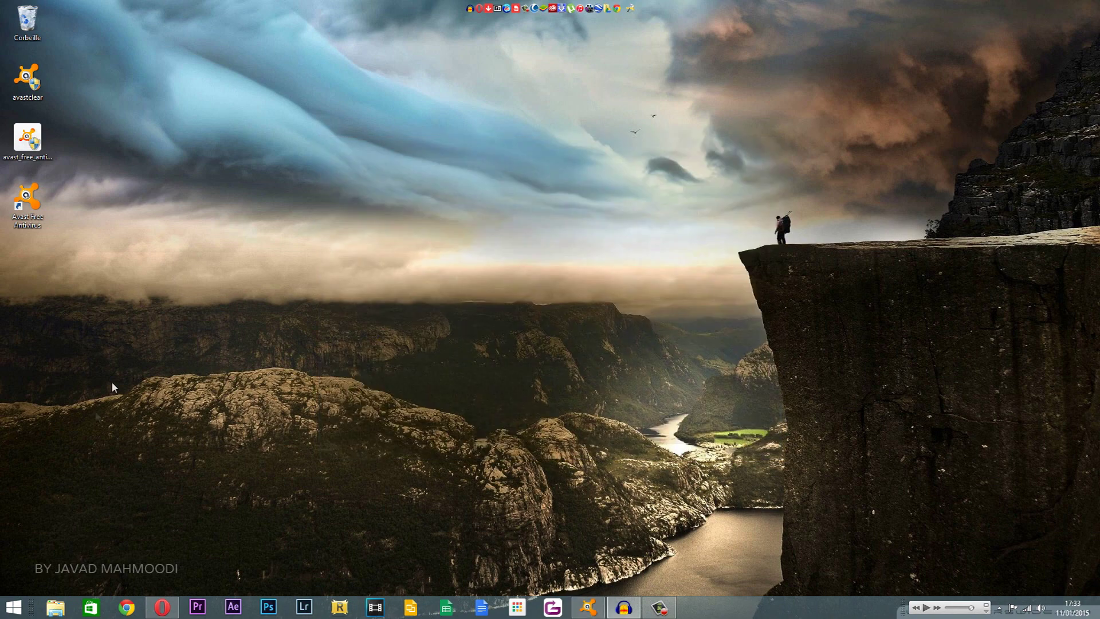
Switch to Opera, view the avastclear.exe save dialog from the Avast uninstall page, cancel it and minimize the browser
left_click(161, 608)
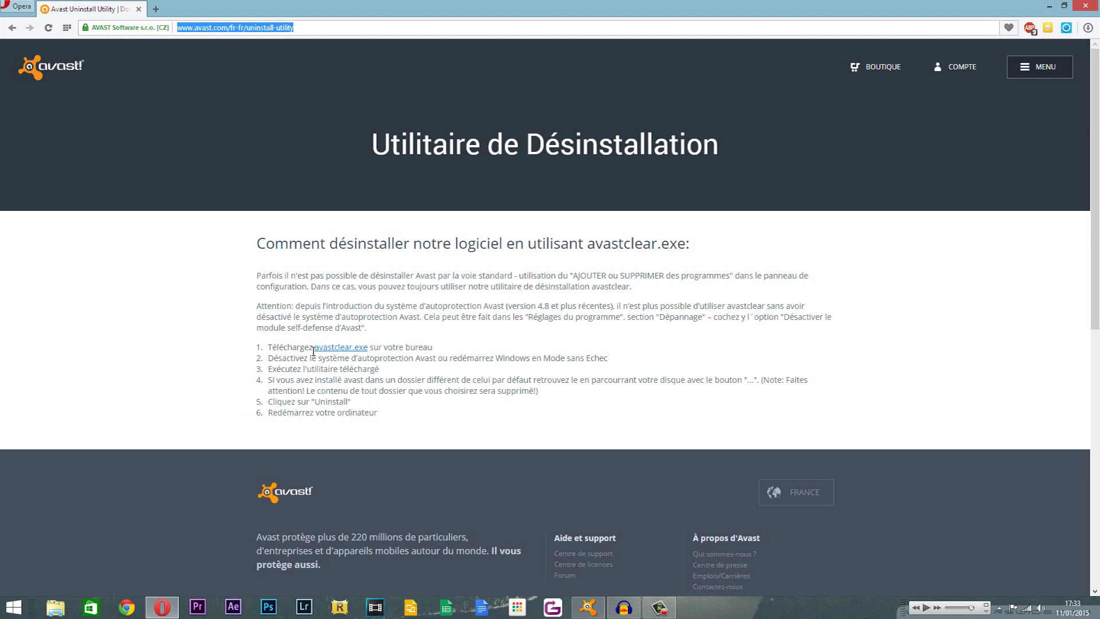
left_click(341, 348)
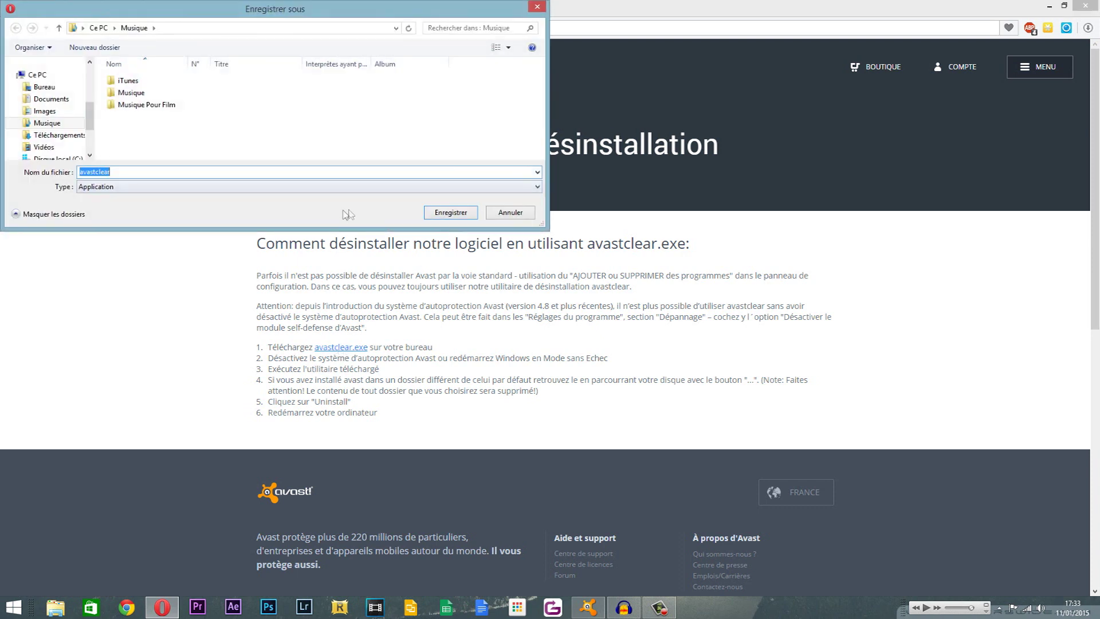
left_click(510, 213)
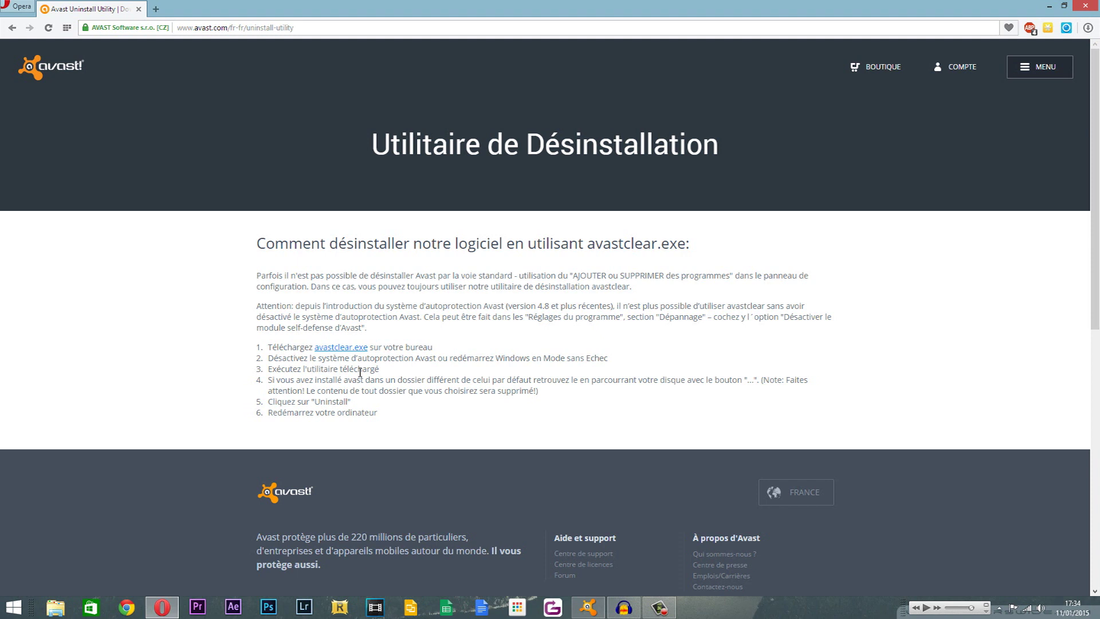
left_click(1049, 7)
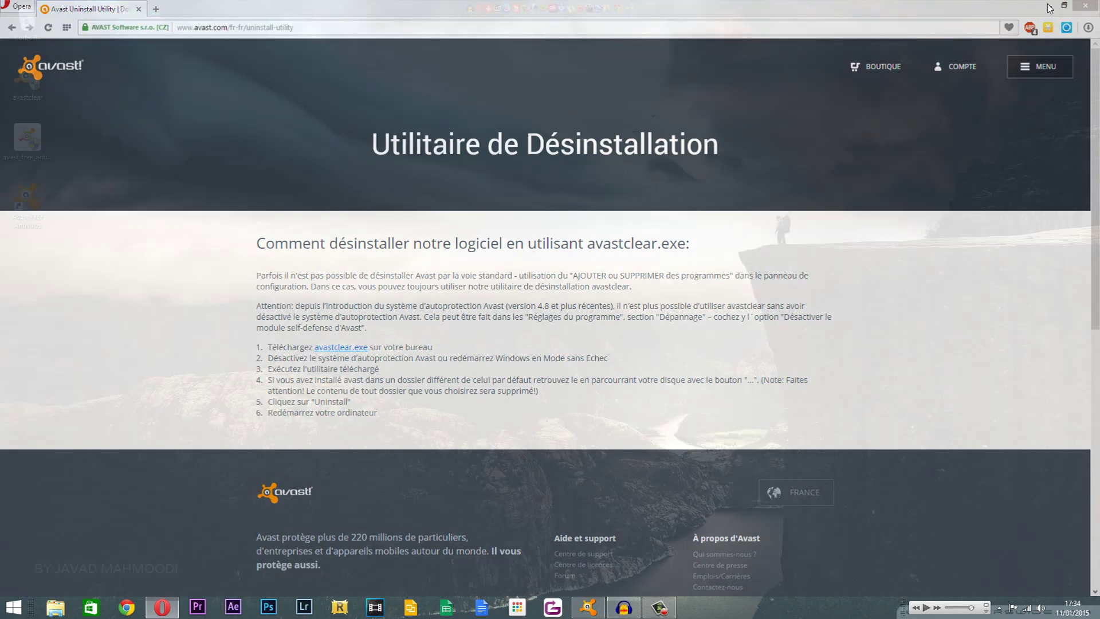